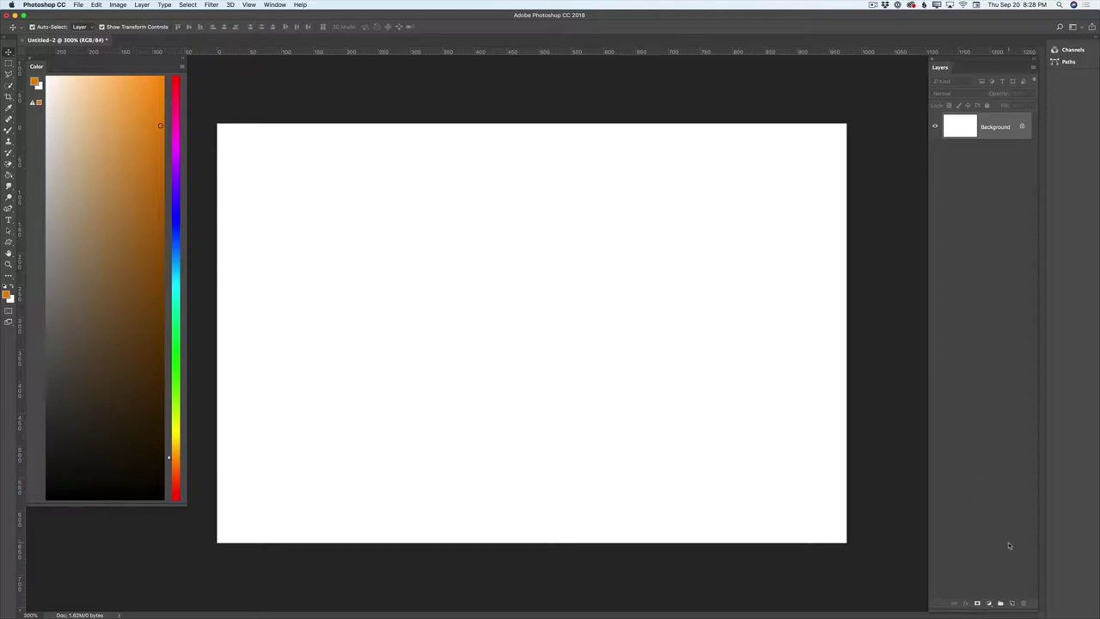
On a new layer, draw a closed orange oval about 183 × 322 px with the Curvature Pen in Shape mode, in the canvas's lower middle.
{"action": "left_click", "coordinate": [1013, 604]}
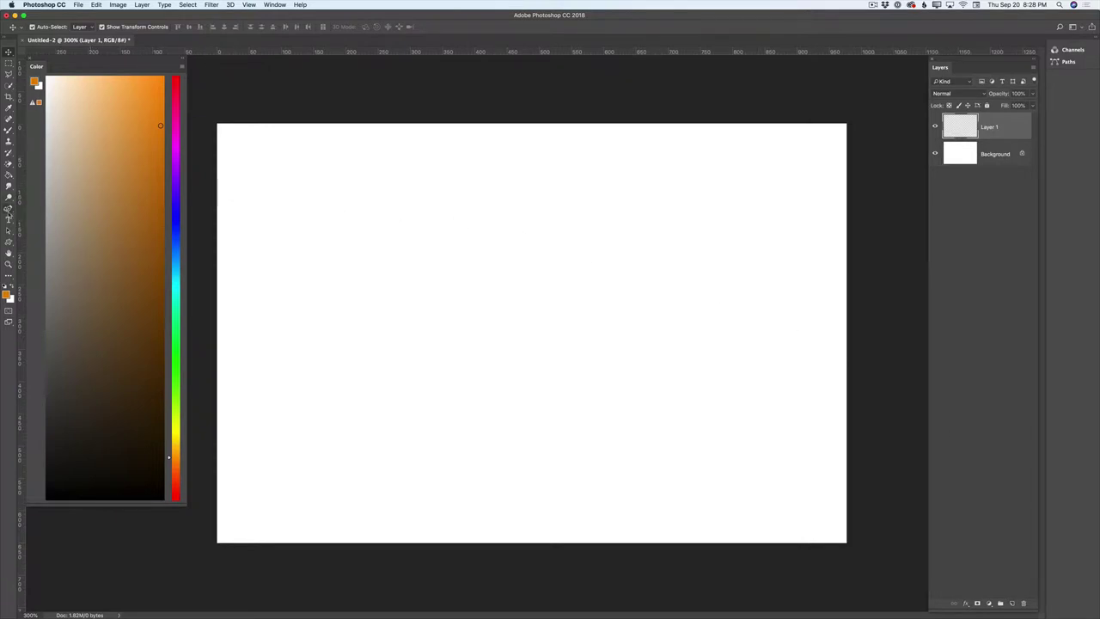
{"action": "left_click", "coordinate": [9, 209]}
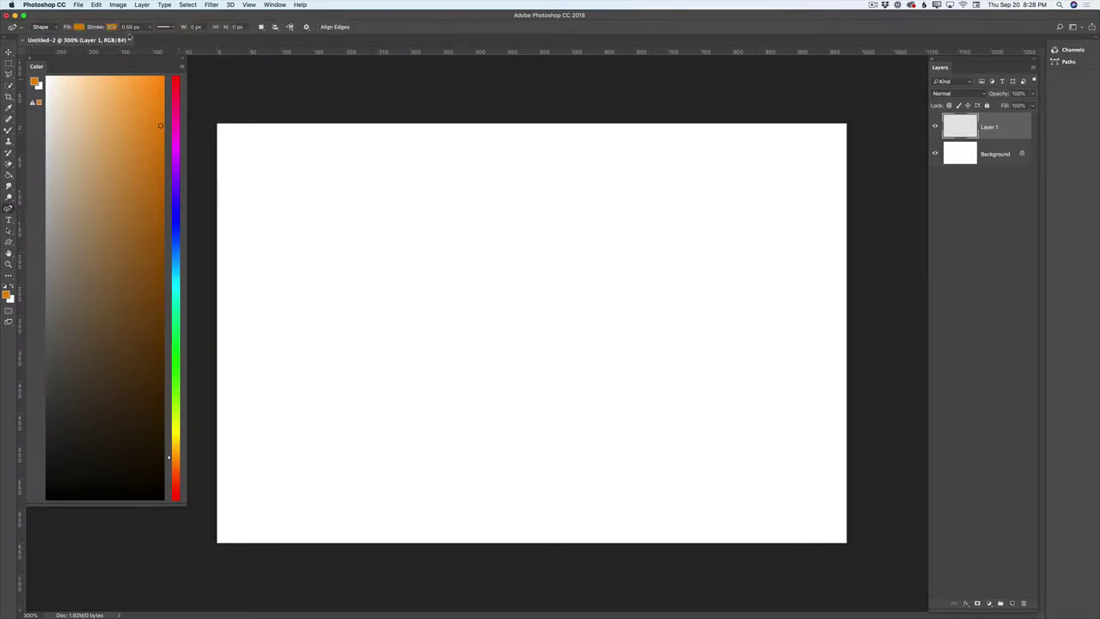
{"action": "left_click", "coordinate": [55, 27]}
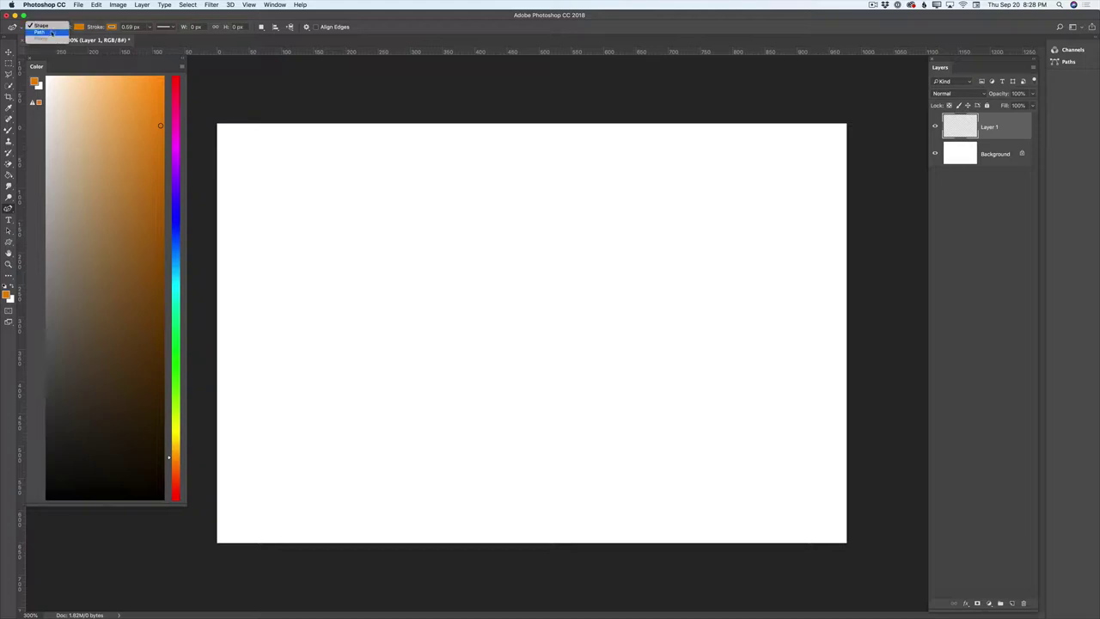
{"action": "left_click", "coordinate": [43, 26]}
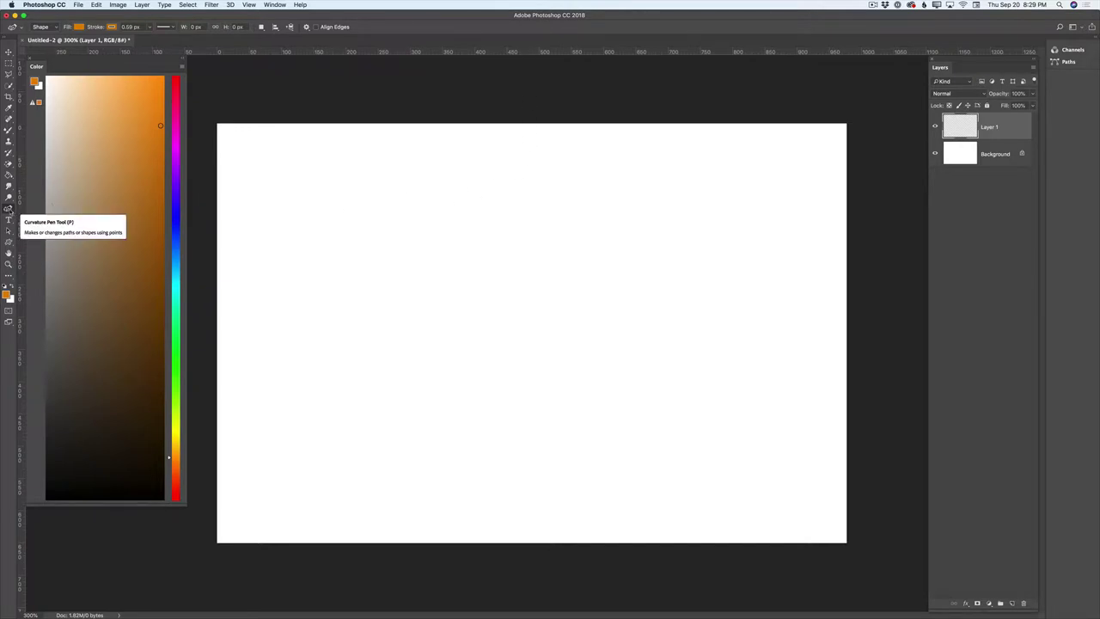
{"action": "left_click", "coordinate": [8, 210]}
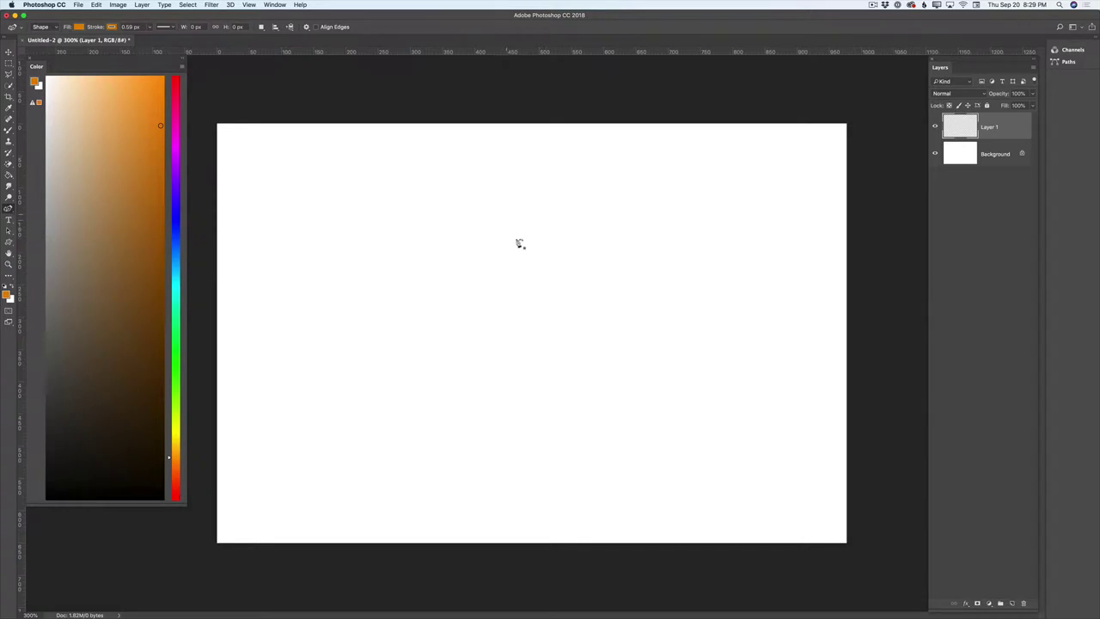
{"action": "left_click", "coordinate": [520, 285]}
{"action": "left_click", "coordinate": [476, 346]}
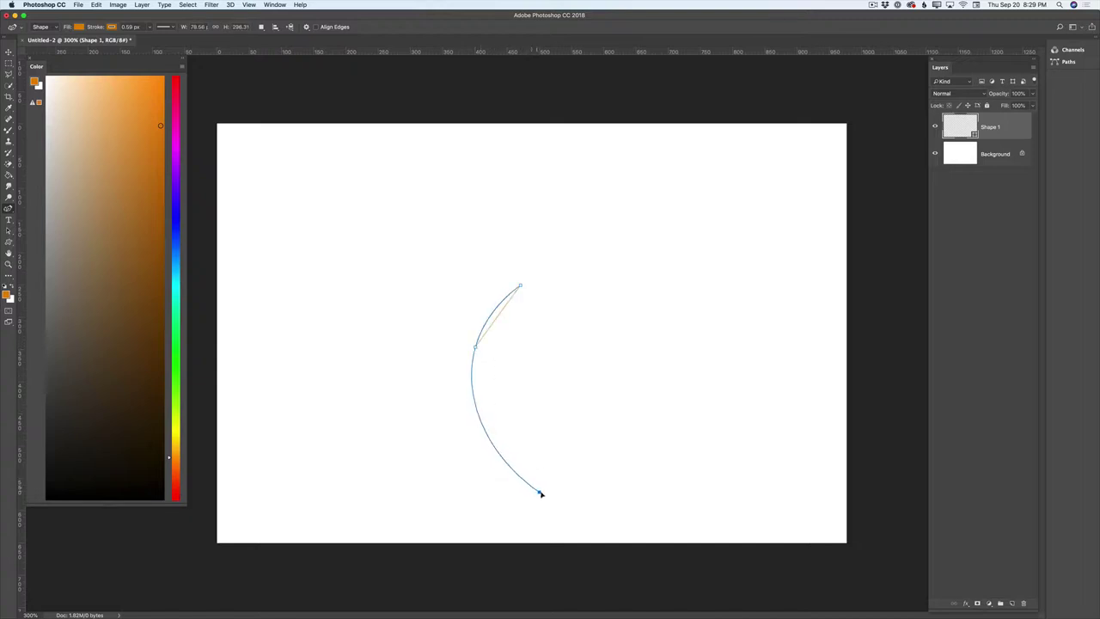
{"action": "left_click", "coordinate": [540, 492]}
{"action": "left_click", "coordinate": [590, 388]}
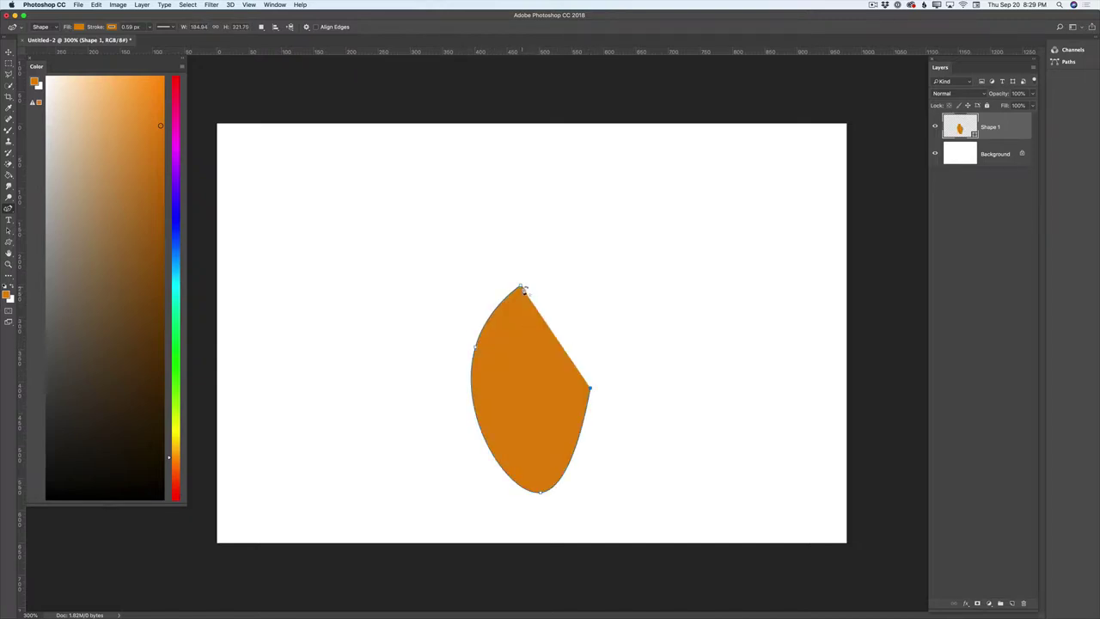
{"action": "left_click", "coordinate": [521, 287]}
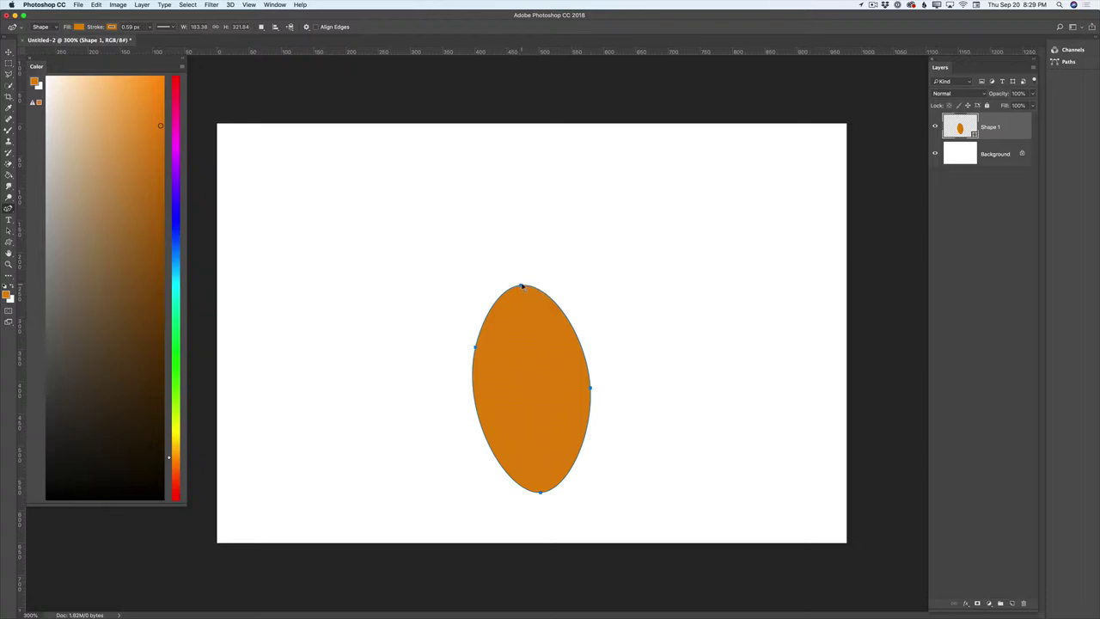
Adjust the oval's upper and side anchor points to centre its top and widen it to about 207 px.
{"action": "left_click_drag", "start_coordinate": [521, 286], "coordinate": [535, 281]}
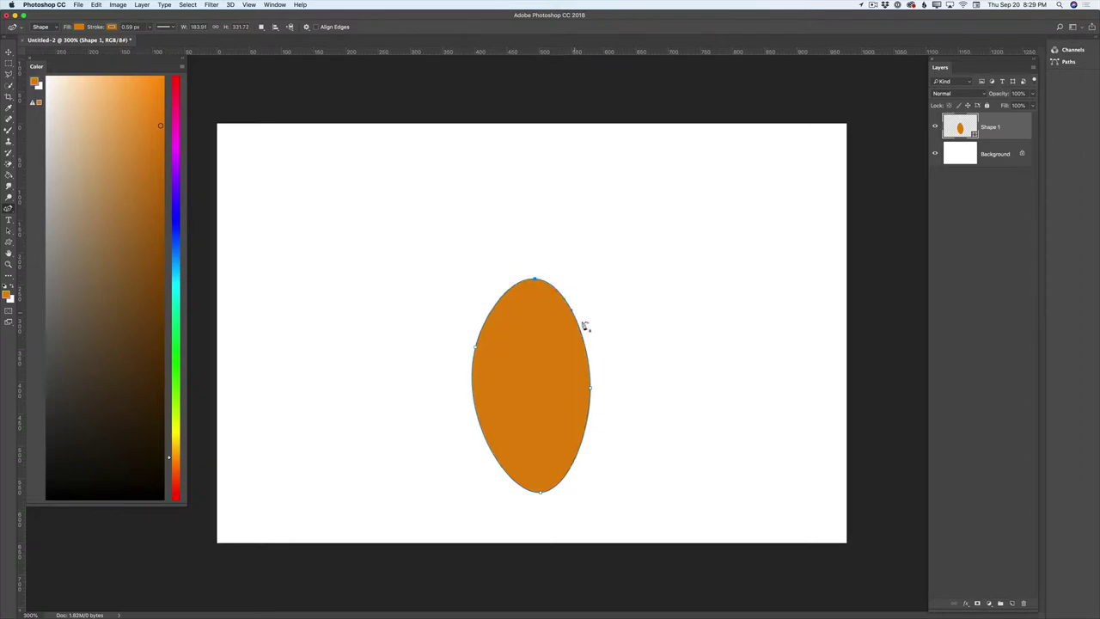
{"action": "left_click_drag", "start_coordinate": [477, 348], "coordinate": [466, 378]}
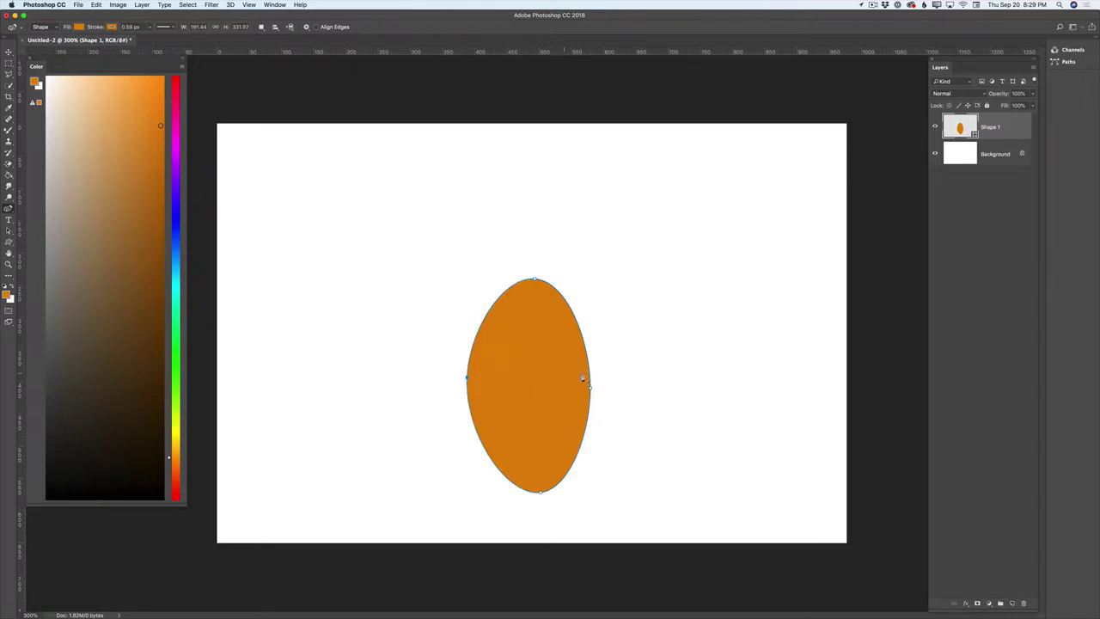
{"action": "left_click_drag", "start_coordinate": [589, 386], "coordinate": [601, 389]}
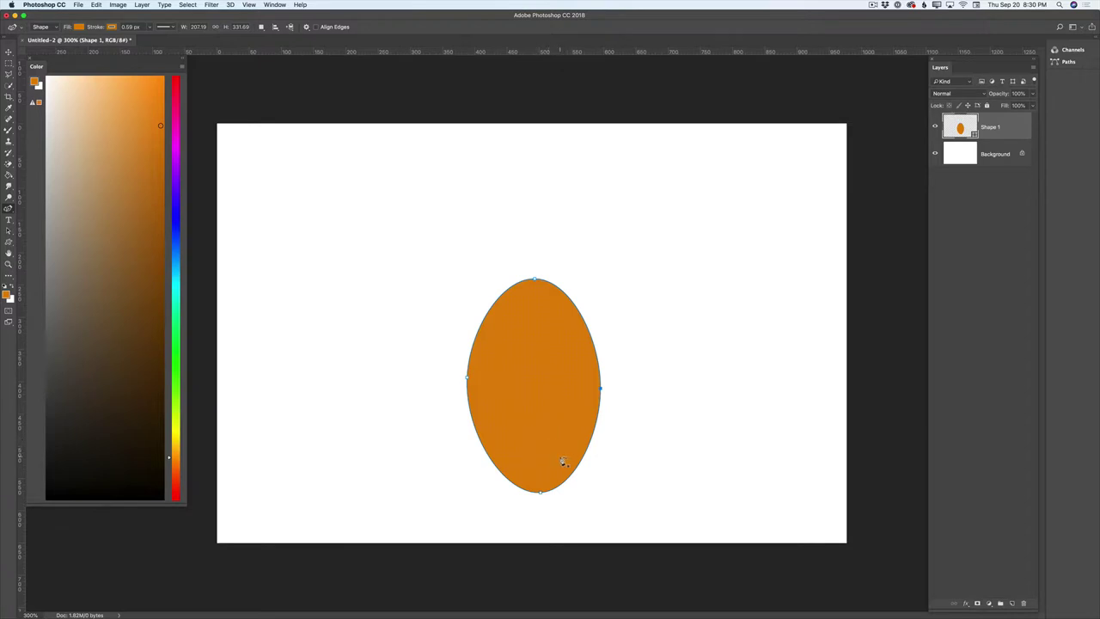
Add an anchor point on each side of the oval's lowest point and spread them to flatten the base.
{"action": "left_click", "coordinate": [525, 490]}
{"action": "left_click_drag", "start_coordinate": [526, 491], "coordinate": [523, 492]}
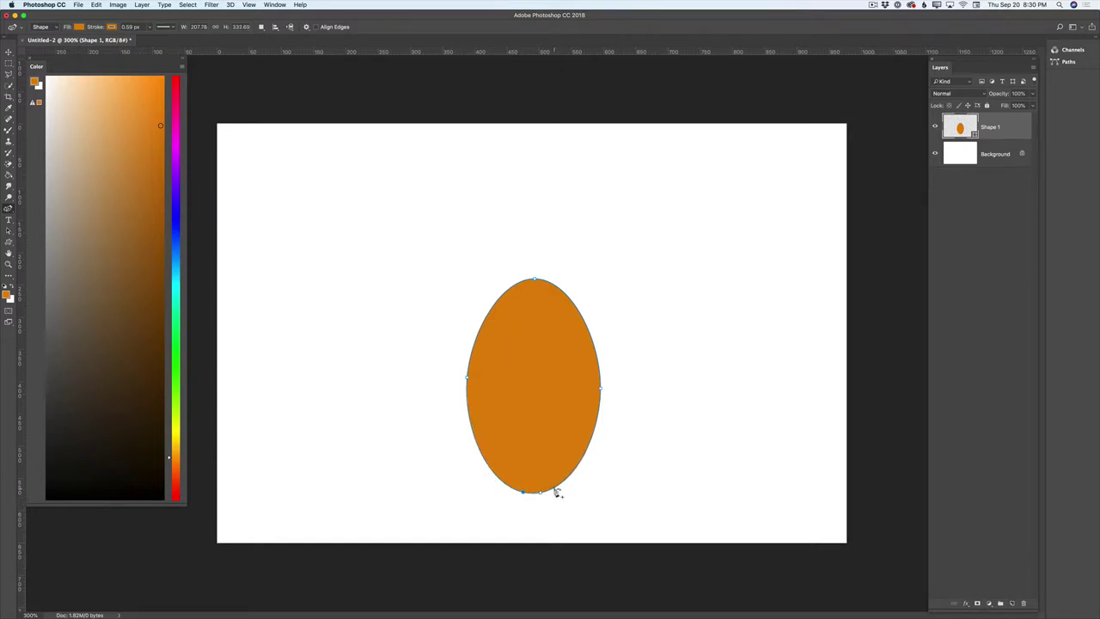
{"action": "left_click_drag", "start_coordinate": [557, 493], "coordinate": [559, 493]}
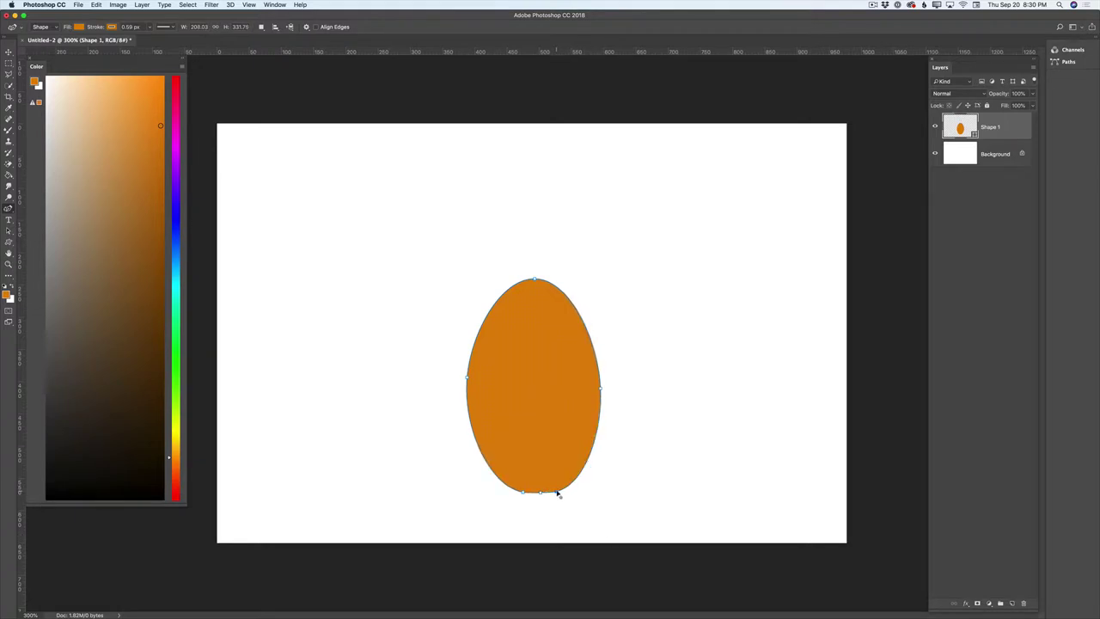
{"action": "left_click_drag", "start_coordinate": [557, 492], "coordinate": [519, 494]}
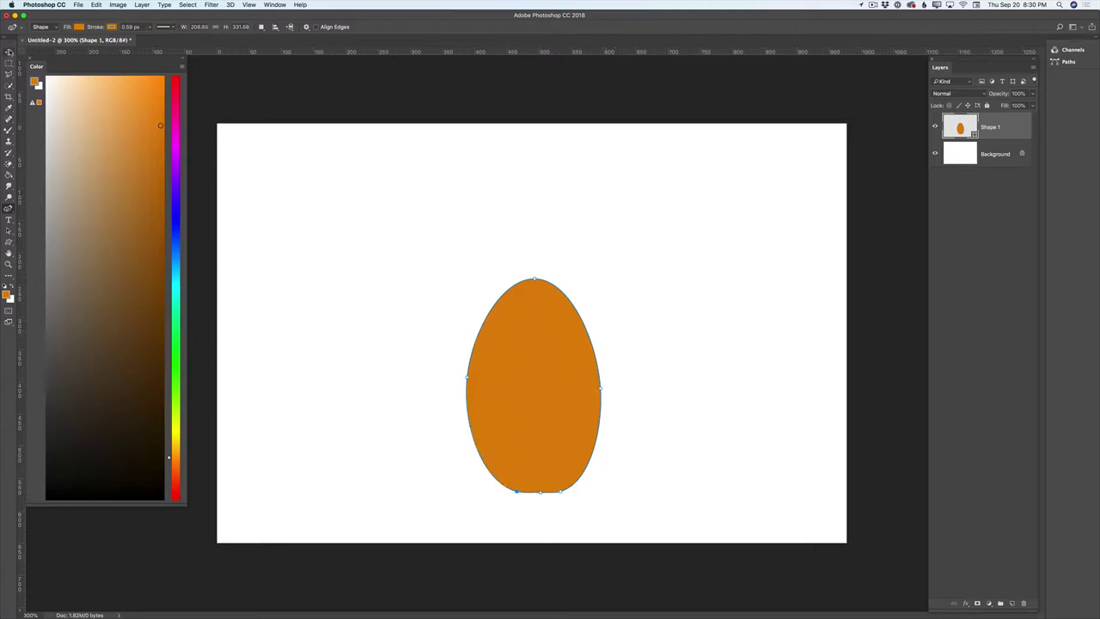
Rename the oval's shape layer as 1.
{"action": "left_click", "coordinate": [9, 52]}
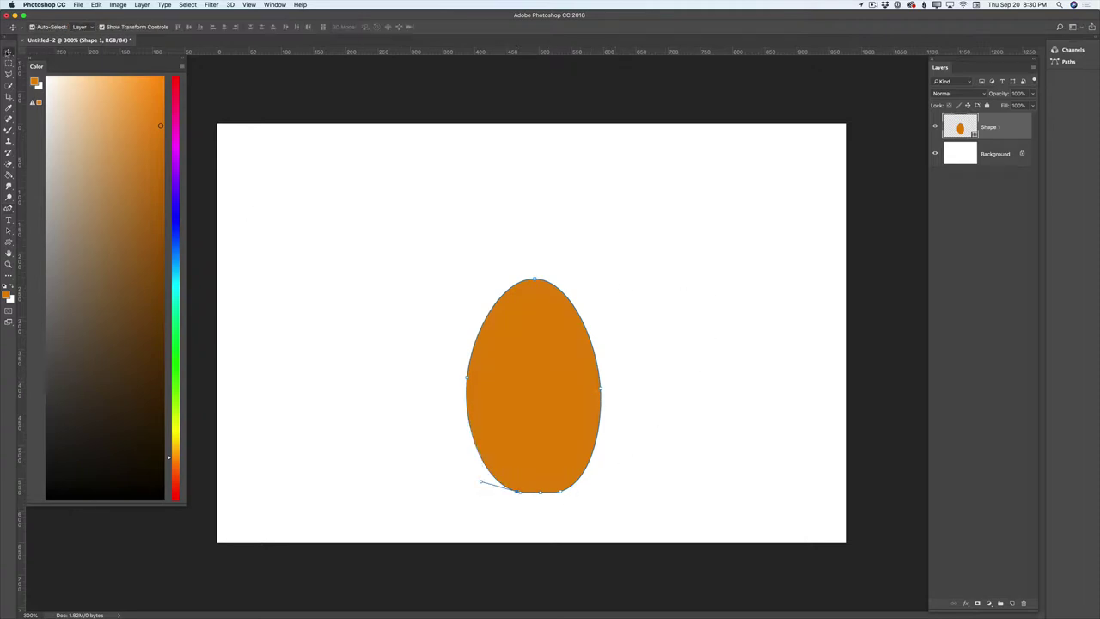
{"action": "double_click", "coordinate": [988, 128]}
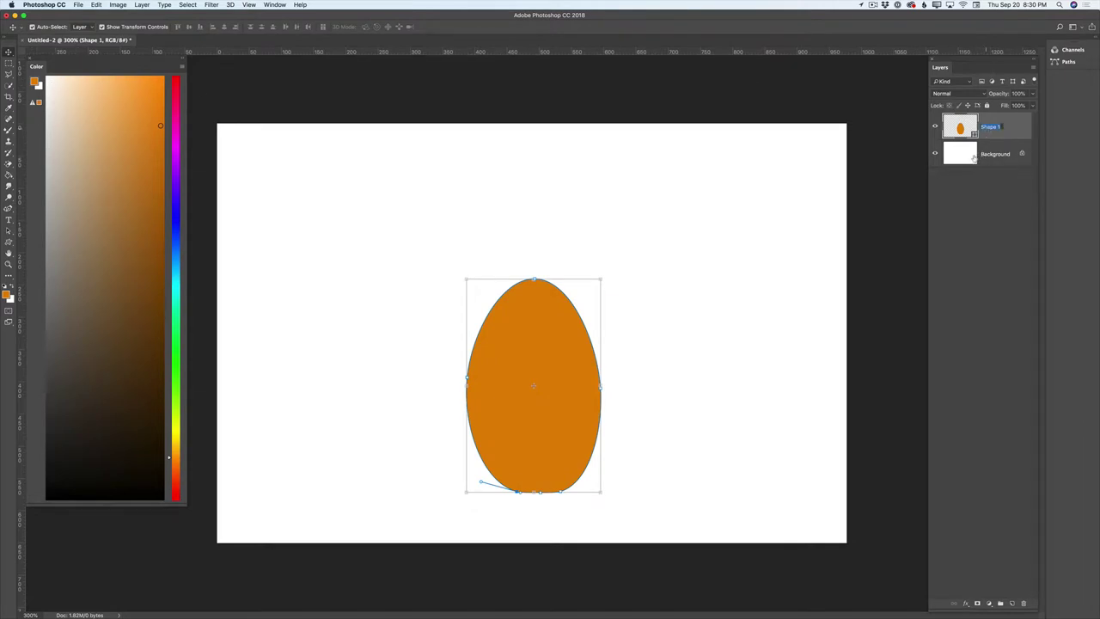
{"action": "type", "text": "1"}
{"action": "key", "text": "Return"}
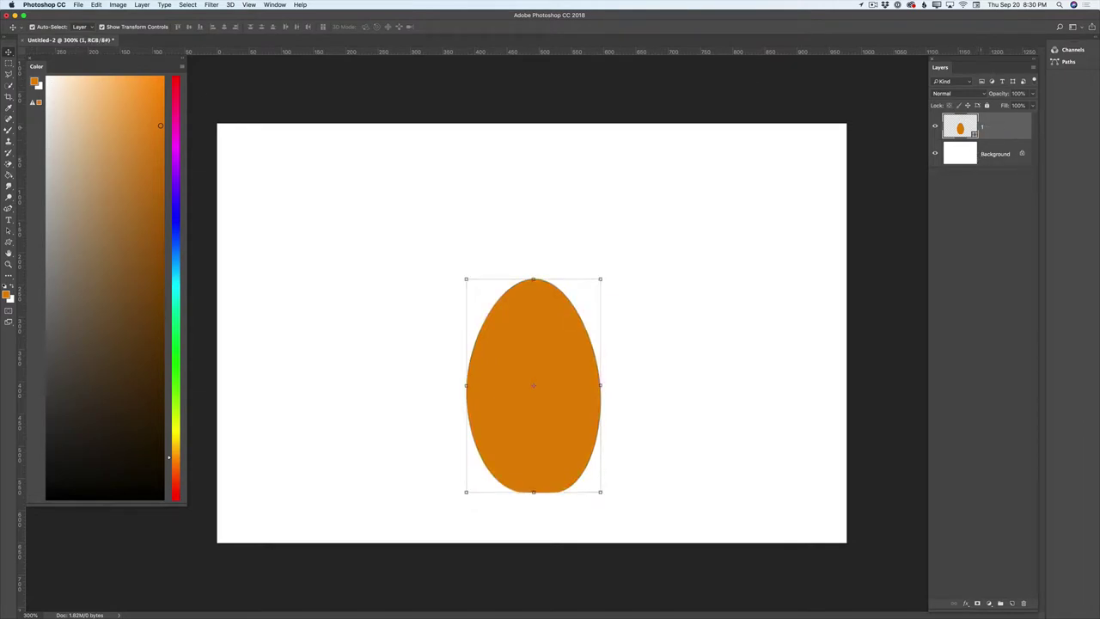
Duplicate layer 1, name the copy 2, and place it below layer 1.
{"action": "left_click_drag", "start_coordinate": [980, 129], "coordinate": [1012, 603]}
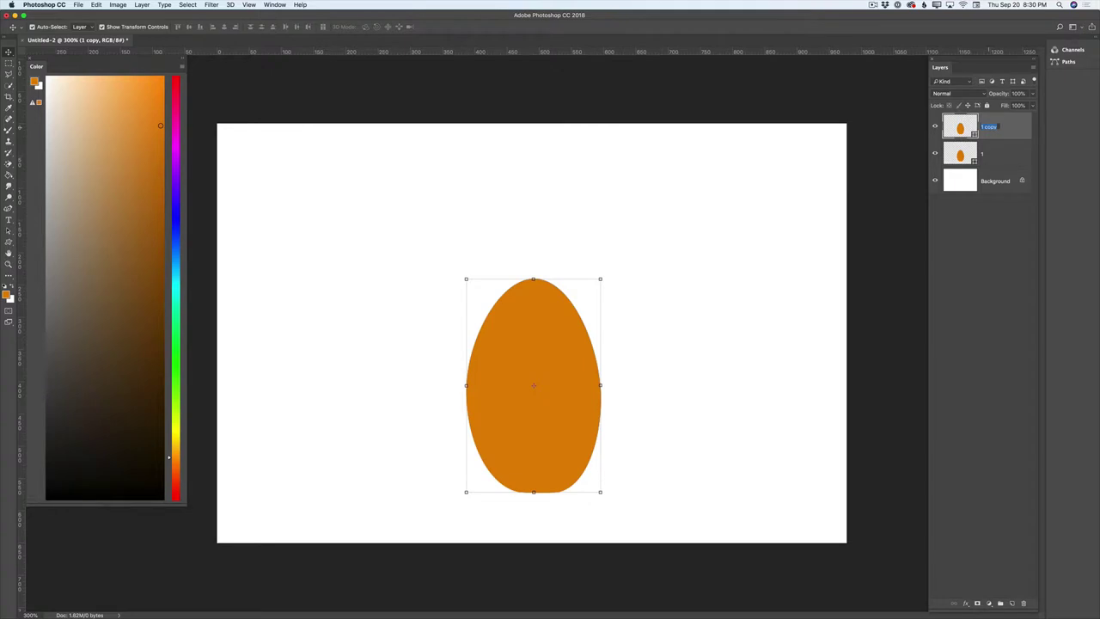
{"action": "type", "text": "2"}
{"action": "key", "text": "Return"}
{"action": "key", "text": "super+bracketleft"}
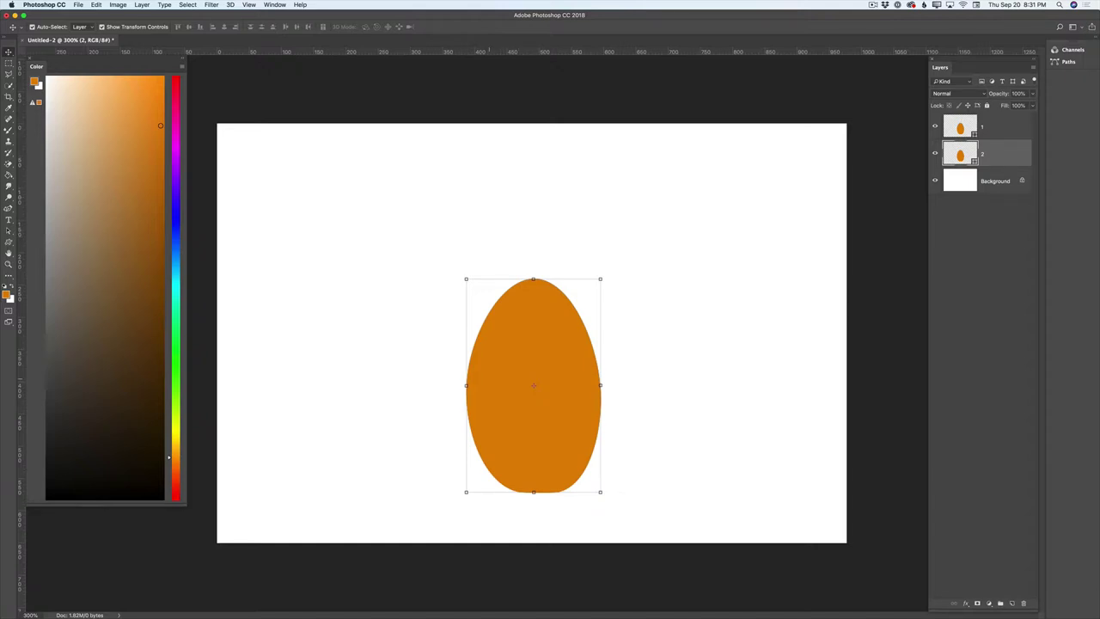
{"action": "left_click_drag", "start_coordinate": [499, 353], "coordinate": [462, 355]}
{"action": "left_click", "coordinate": [96, 4]}
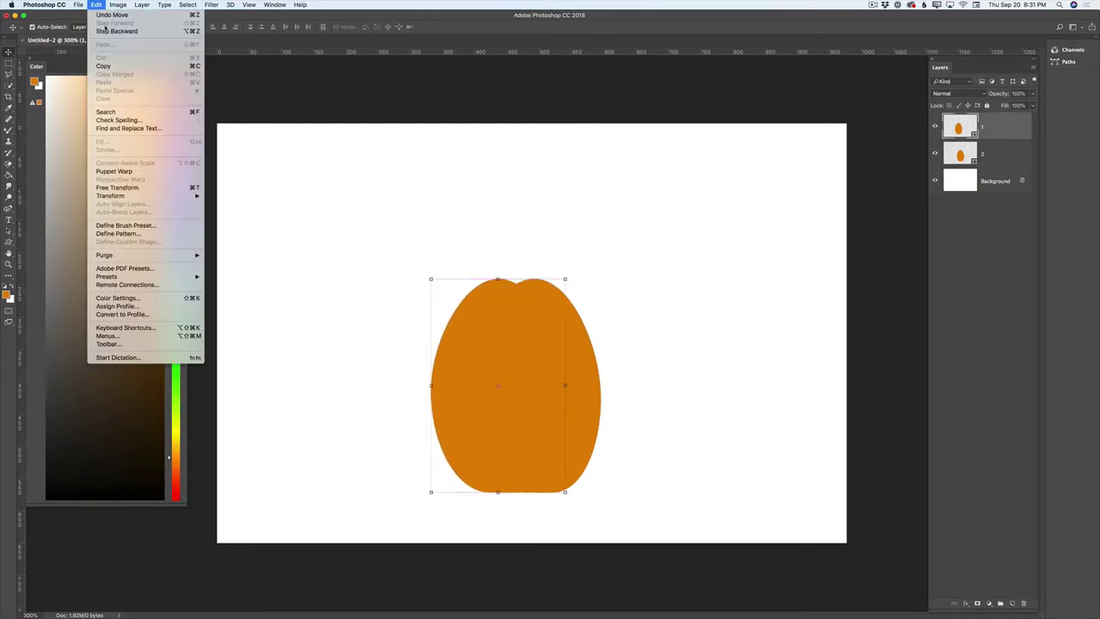
{"action": "left_click", "coordinate": [146, 31]}
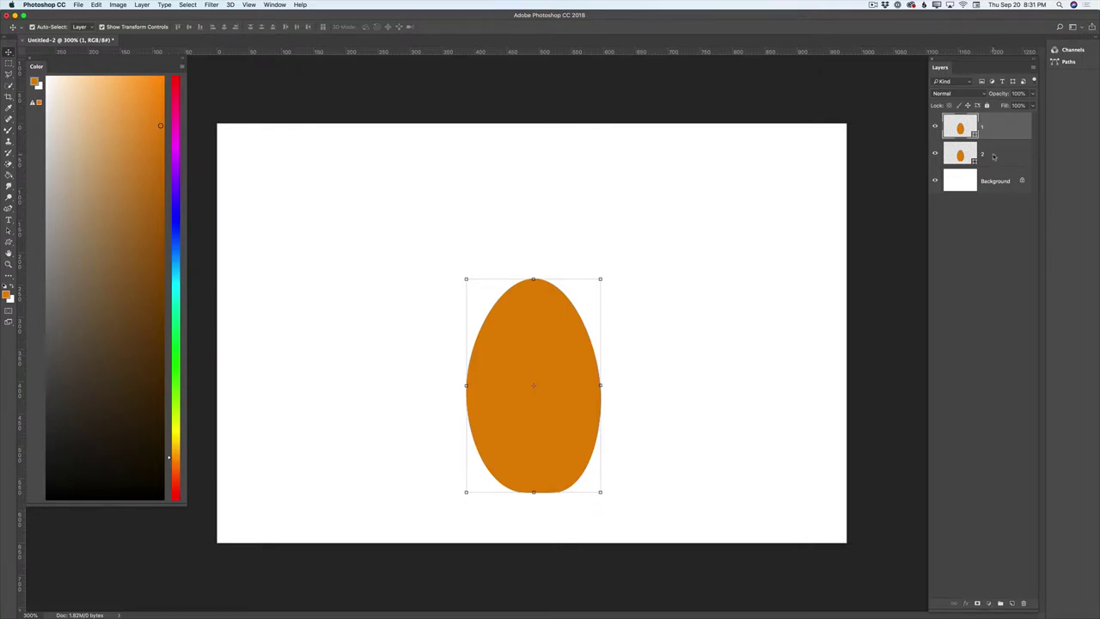
Stretch the shape on layer 2 leftward to about 129% width, keeping its right edge in place.
{"action": "left_click", "coordinate": [994, 156]}
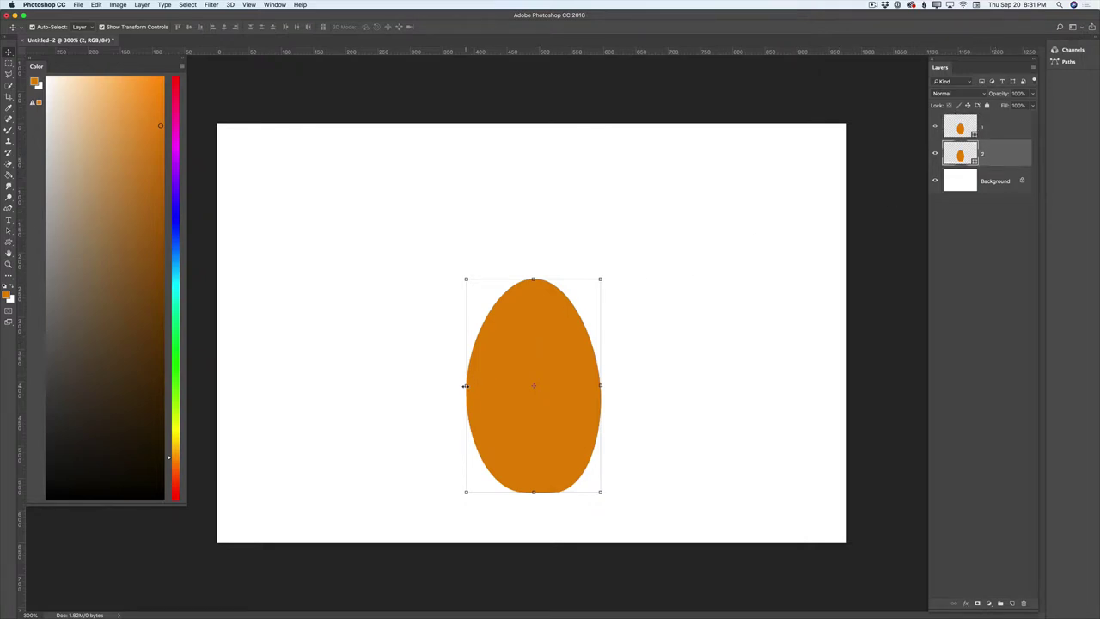
{"action": "left_click_drag", "start_coordinate": [465, 386], "coordinate": [424, 387]}
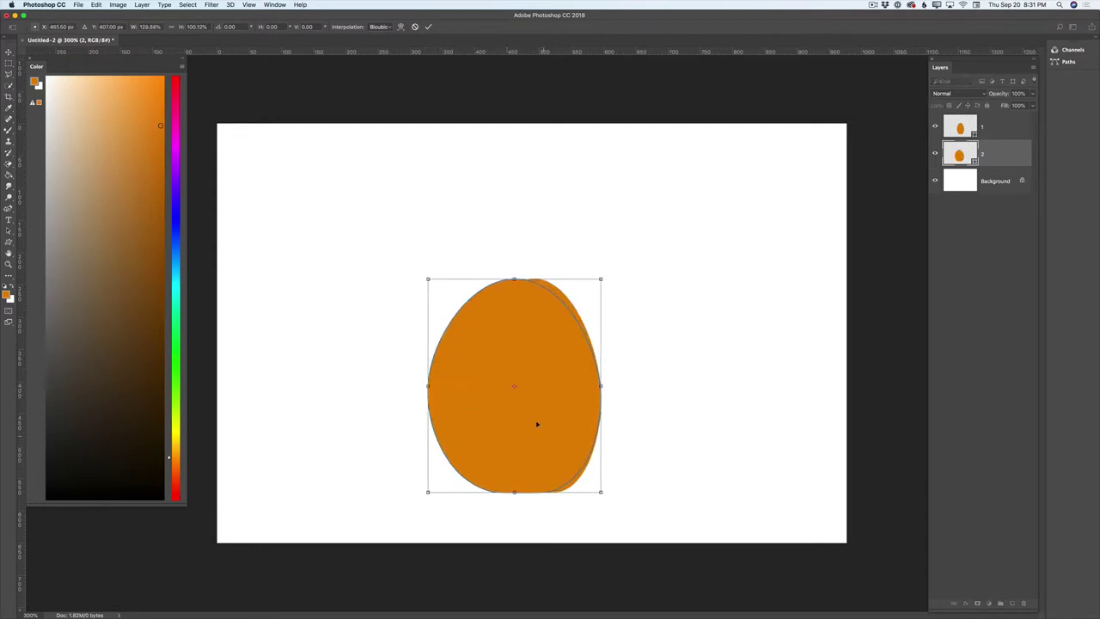
{"action": "left_click", "coordinate": [429, 27]}
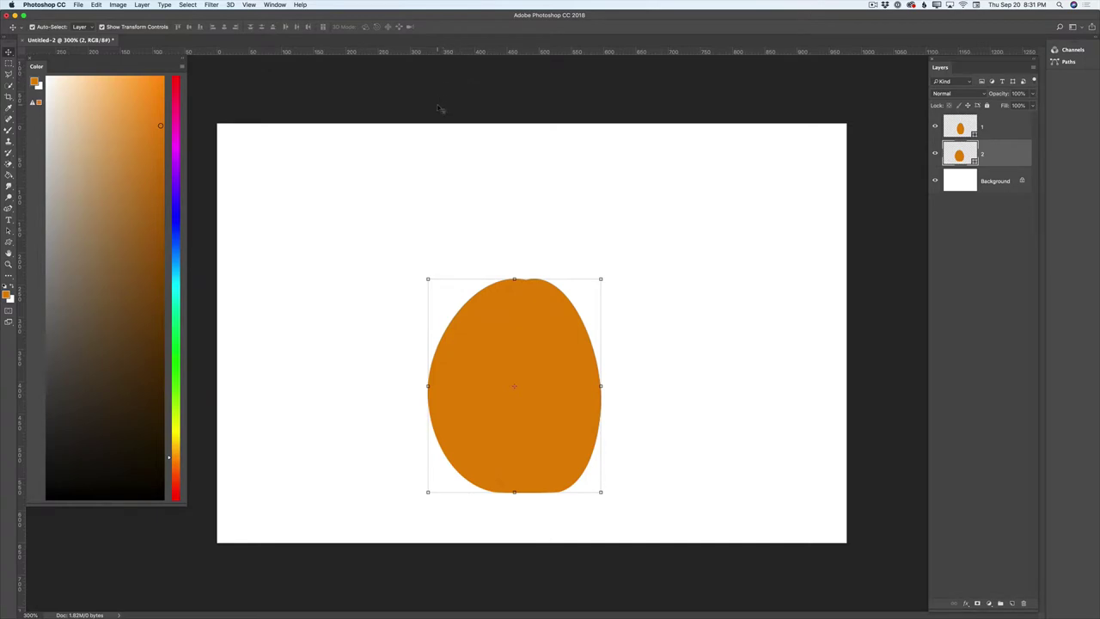
Reshape layer 2's path with the Curvature Pen, rounding its upper left and pulling its right side inward to a width of about 214 px.
{"action": "left_click", "coordinate": [8, 209]}
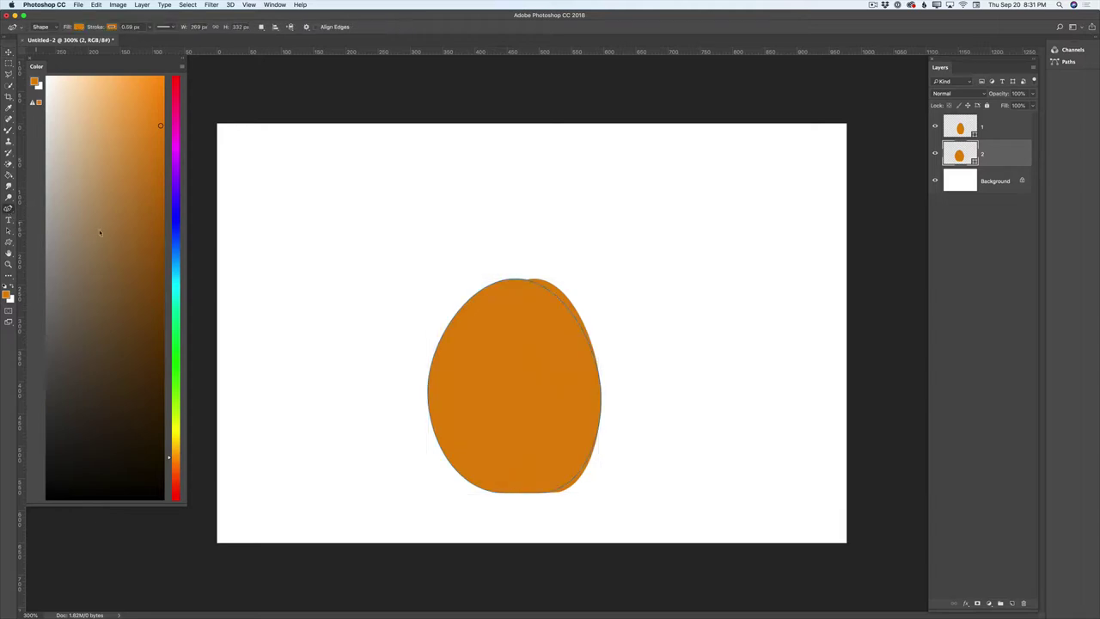
{"action": "left_click", "coordinate": [465, 306]}
{"action": "left_click_drag", "start_coordinate": [515, 279], "coordinate": [527, 282]}
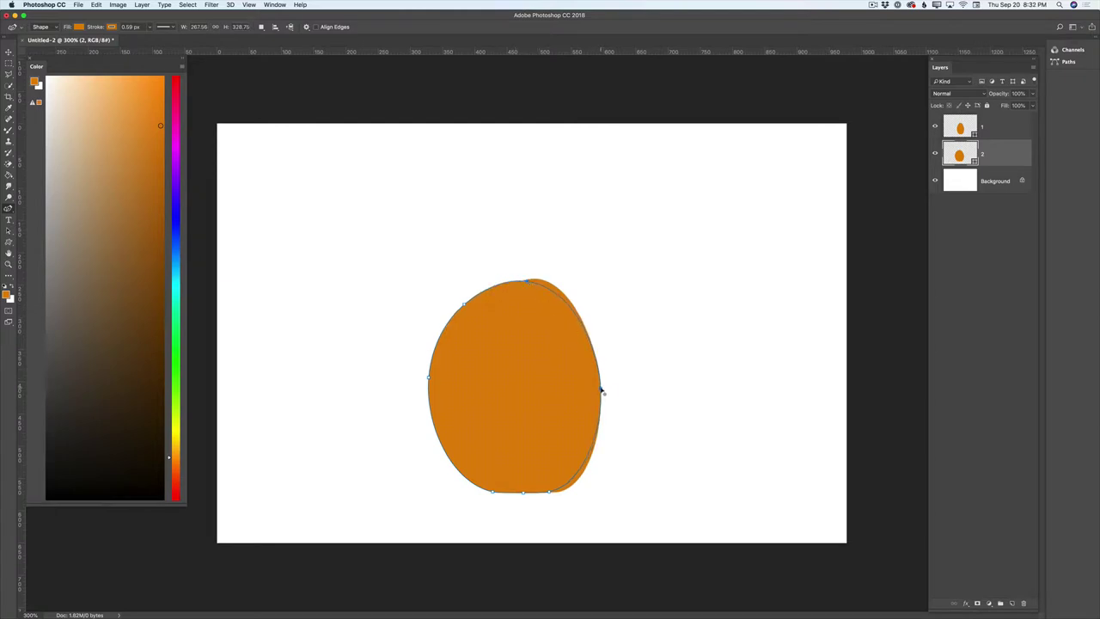
{"action": "left_click_drag", "start_coordinate": [600, 389], "coordinate": [566, 393]}
{"action": "left_click_drag", "start_coordinate": [551, 493], "coordinate": [522, 490]}
{"action": "left_click_drag", "start_coordinate": [464, 305], "coordinate": [479, 291]}
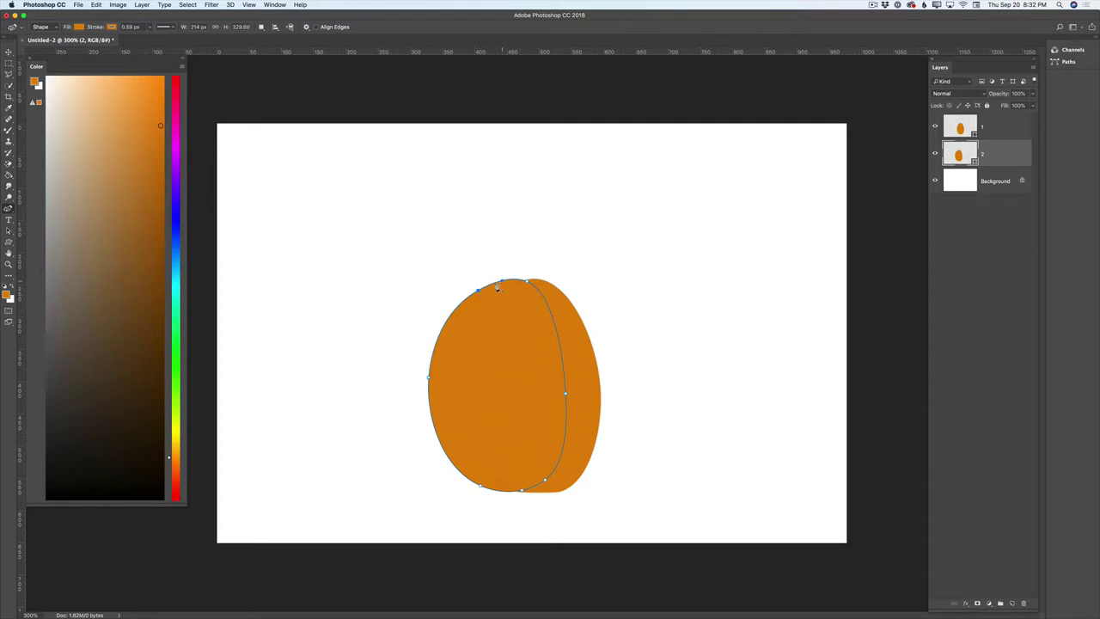
{"action": "left_click_drag", "start_coordinate": [478, 292], "coordinate": [534, 280]}
Duplicate layer 2 and name the copy 3.
{"action": "left_click", "coordinate": [8, 52]}
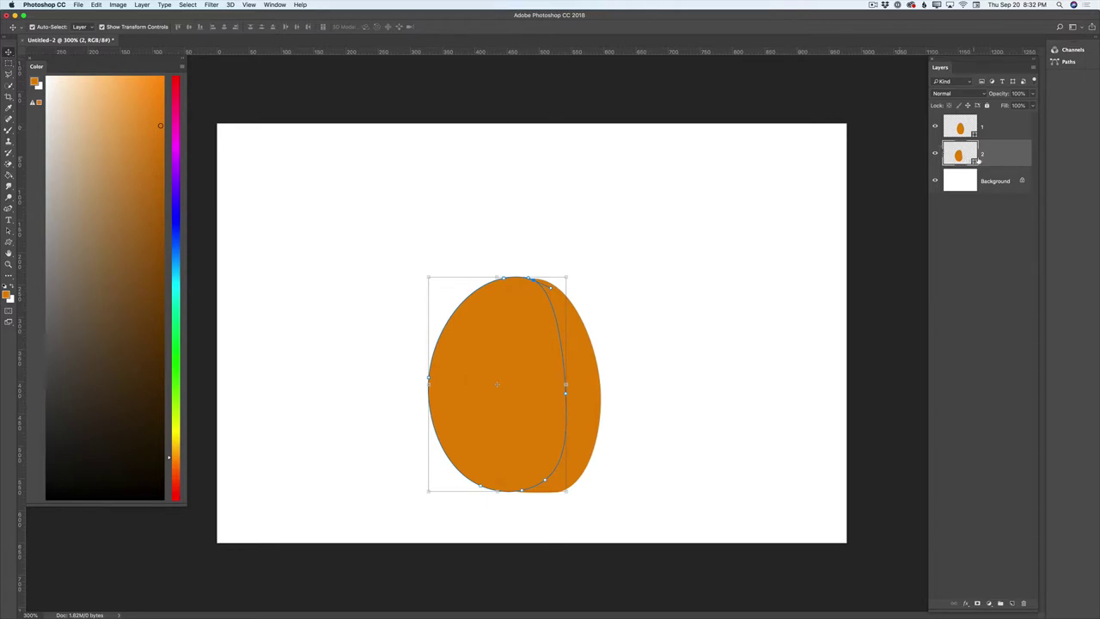
{"action": "left_click_drag", "start_coordinate": [988, 162], "coordinate": [1012, 602]}
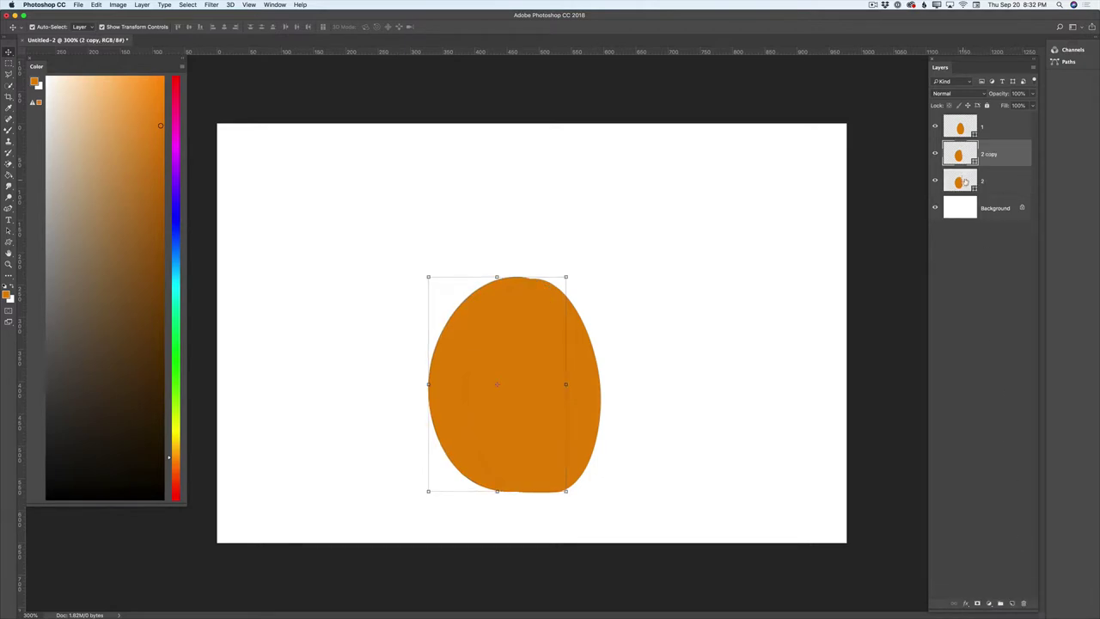
{"action": "double_click", "coordinate": [991, 157]}
{"action": "type", "text": "3"}
{"action": "key", "text": "Return"}
Mirror the shape on layer 3 horizontally to about -92% width so it extends past layer 1's right side.
{"action": "left_click_drag", "start_coordinate": [428, 384], "coordinate": [597, 375]}
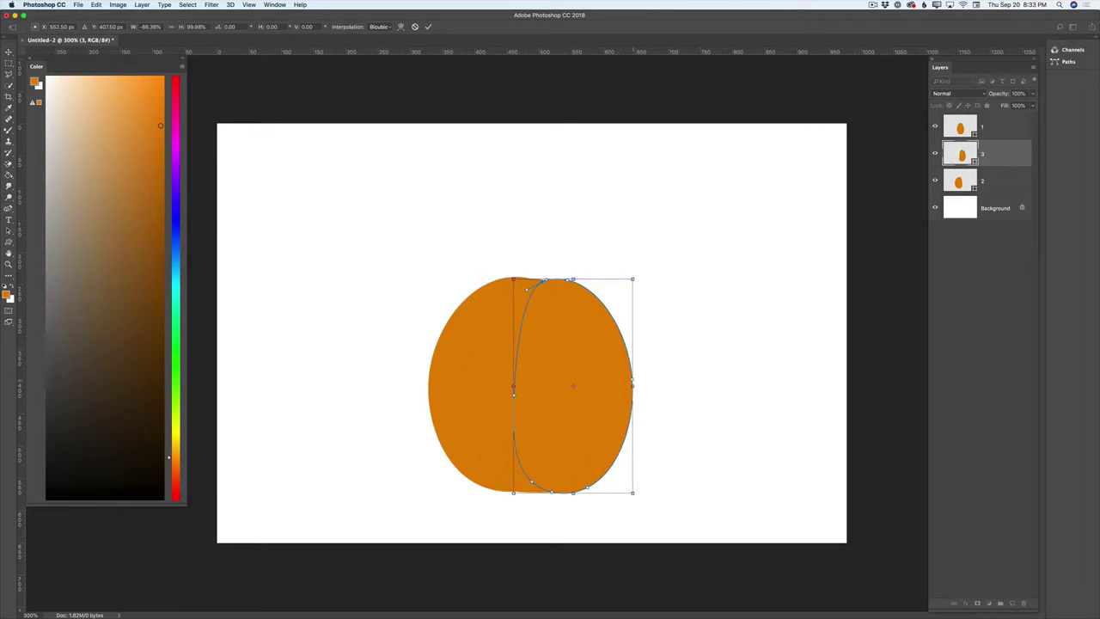
{"action": "left_click_drag", "start_coordinate": [633, 385], "coordinate": [640, 385]}
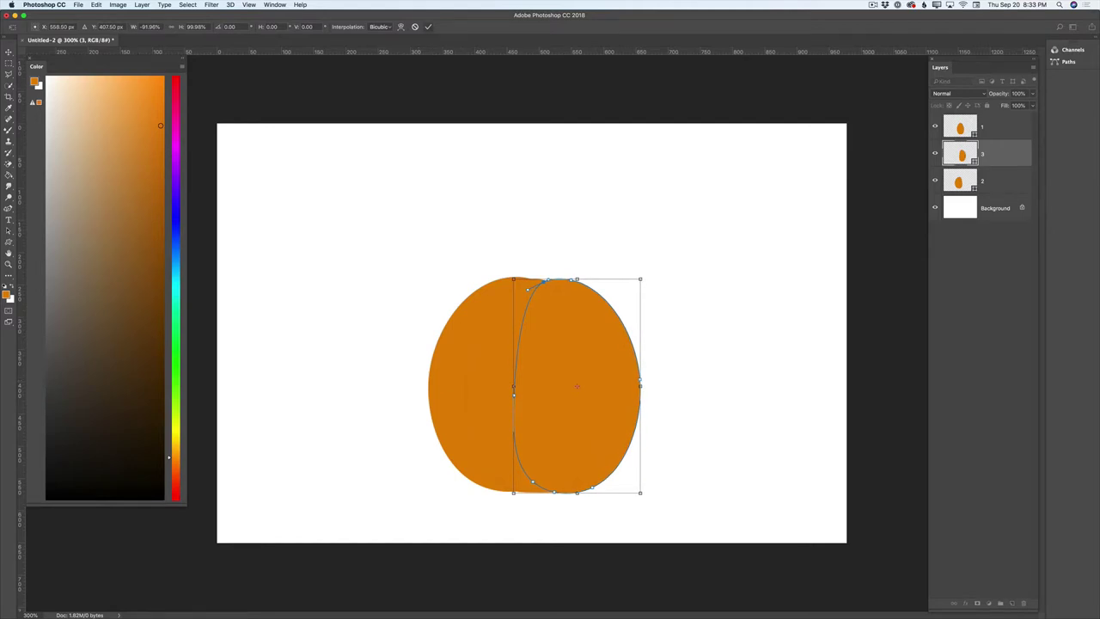
{"action": "left_click", "coordinate": [428, 26]}
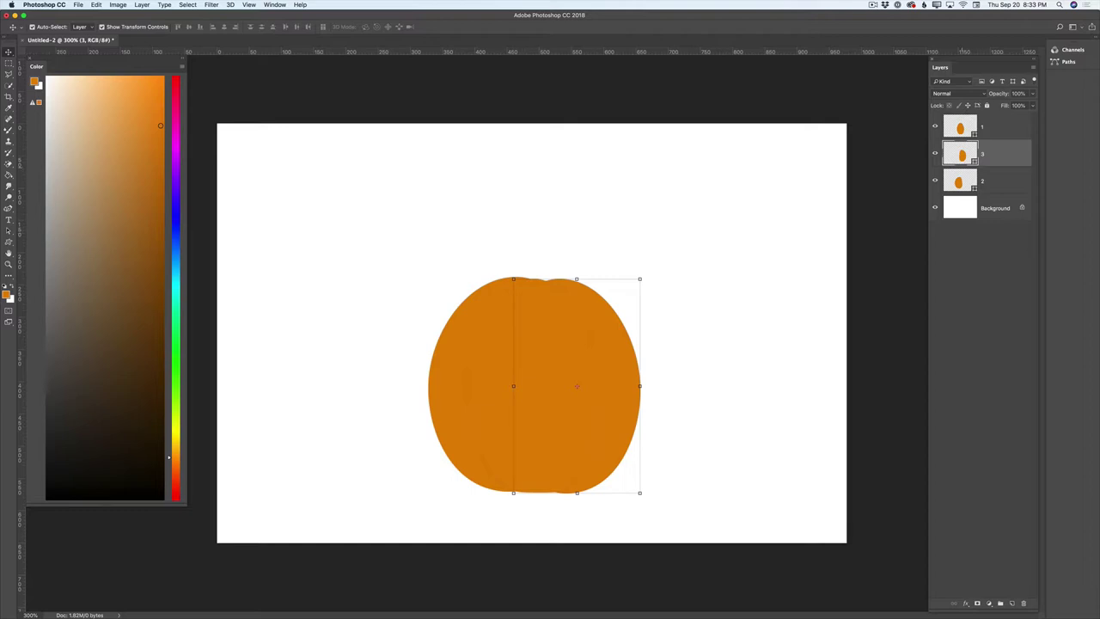
Duplicate layer 2, name the copy 4, and place it directly above the Background layer.
{"action": "left_click", "coordinate": [995, 182]}
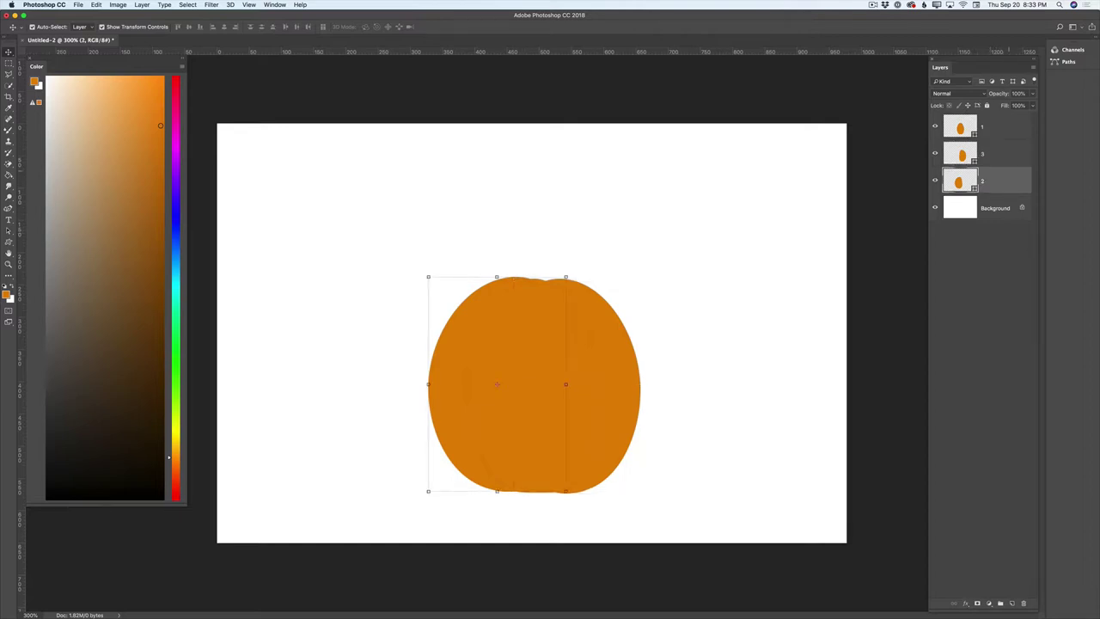
{"action": "left_click_drag", "start_coordinate": [960, 181], "coordinate": [1012, 603]}
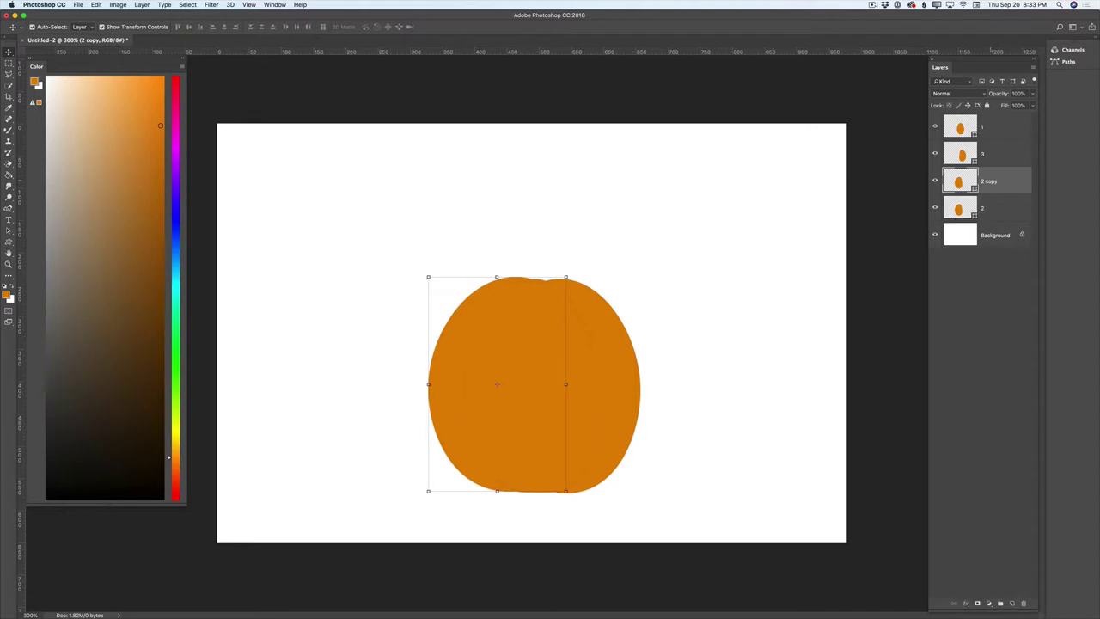
{"action": "double_click", "coordinate": [988, 181]}
{"action": "type", "text": "4"}
{"action": "key", "text": "Return"}
{"action": "left_click_drag", "start_coordinate": [996, 180], "coordinate": [1001, 225]}
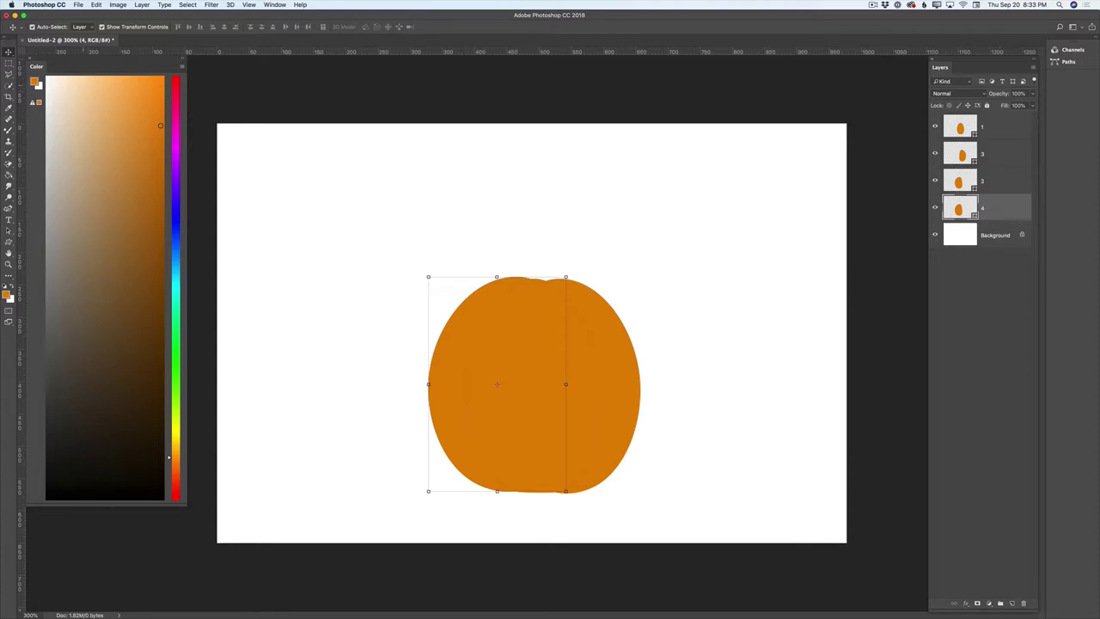
Stretch the shape on layer 4 outward so it extends past the left side of layer 2's segment.
{"action": "left_click_drag", "start_coordinate": [428, 383], "coordinate": [402, 383]}
{"action": "key", "text": "Return"}
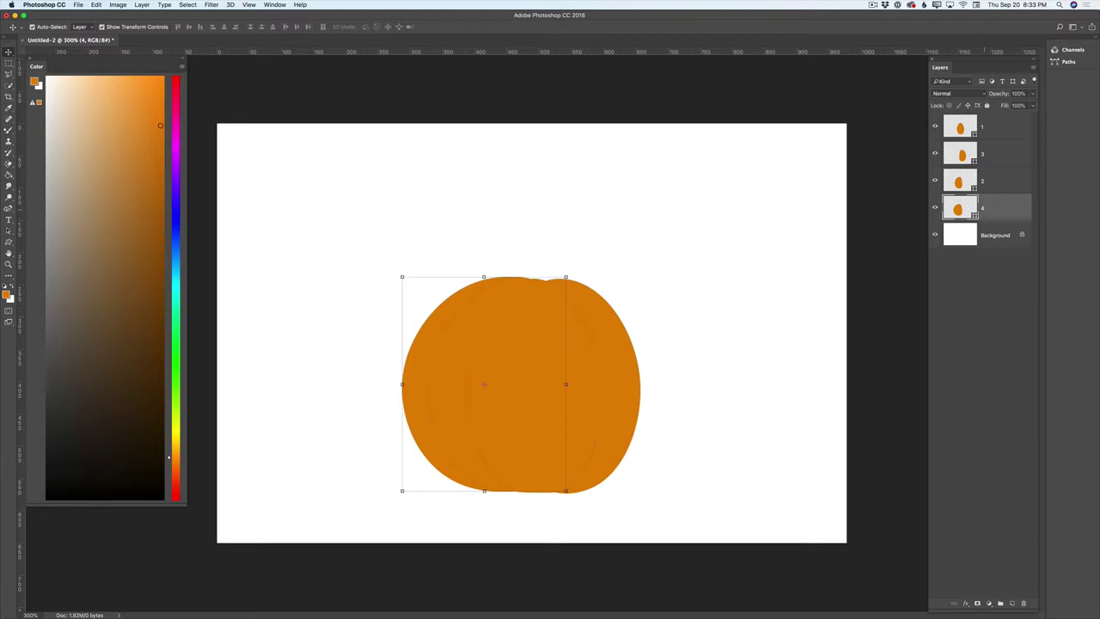
Duplicate layer 4, name the copy 5, and mirror it horizontally to about -81% width so it extends past layer 3's right side.
{"action": "left_click_drag", "start_coordinate": [960, 209], "coordinate": [1012, 603]}
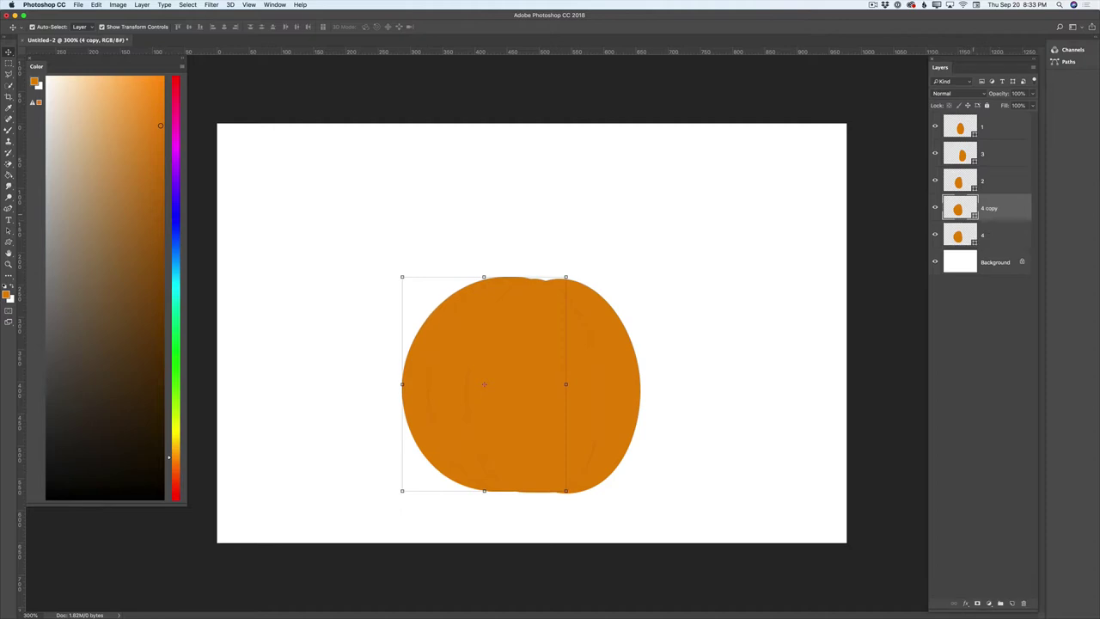
{"action": "double_click", "coordinate": [990, 208]}
{"action": "type", "text": "5"}
{"action": "key", "text": "Return"}
{"action": "left_click_drag", "start_coordinate": [402, 384], "coordinate": [645, 374]}
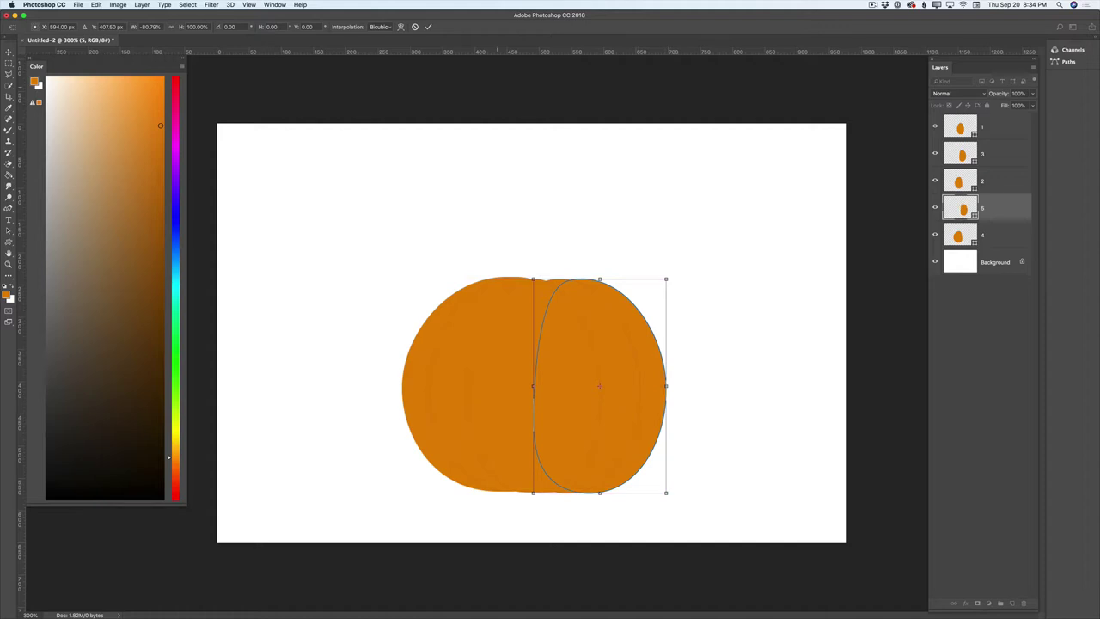
{"action": "left_click", "coordinate": [429, 27]}
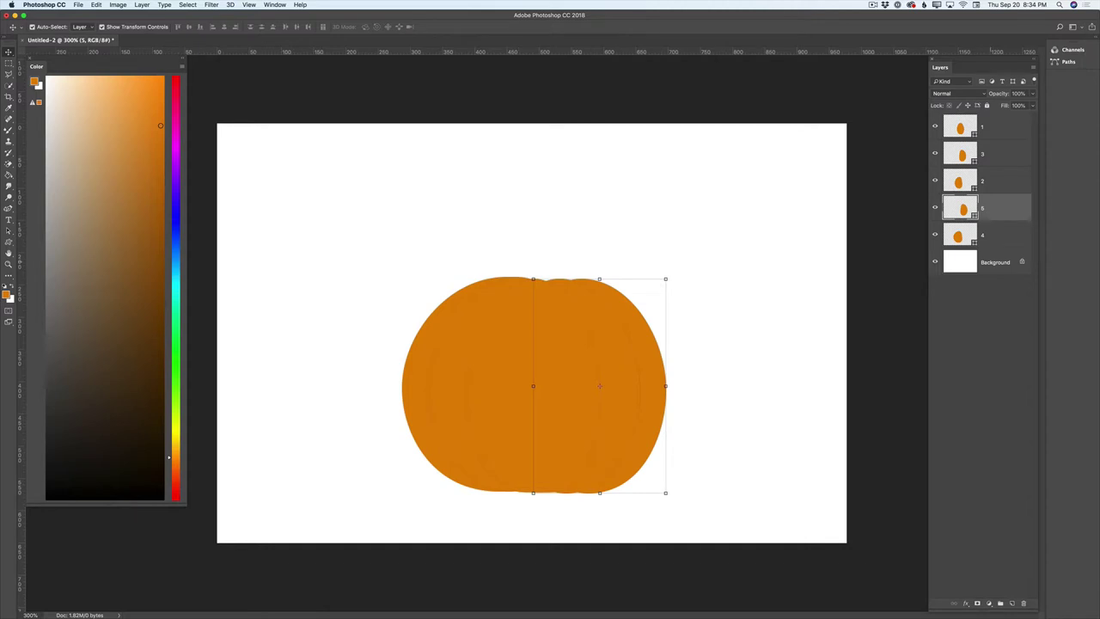
Add a new layer directly above the Background and set the Curvature Pen's fill and stroke to dark green.
{"action": "left_click", "coordinate": [992, 263]}
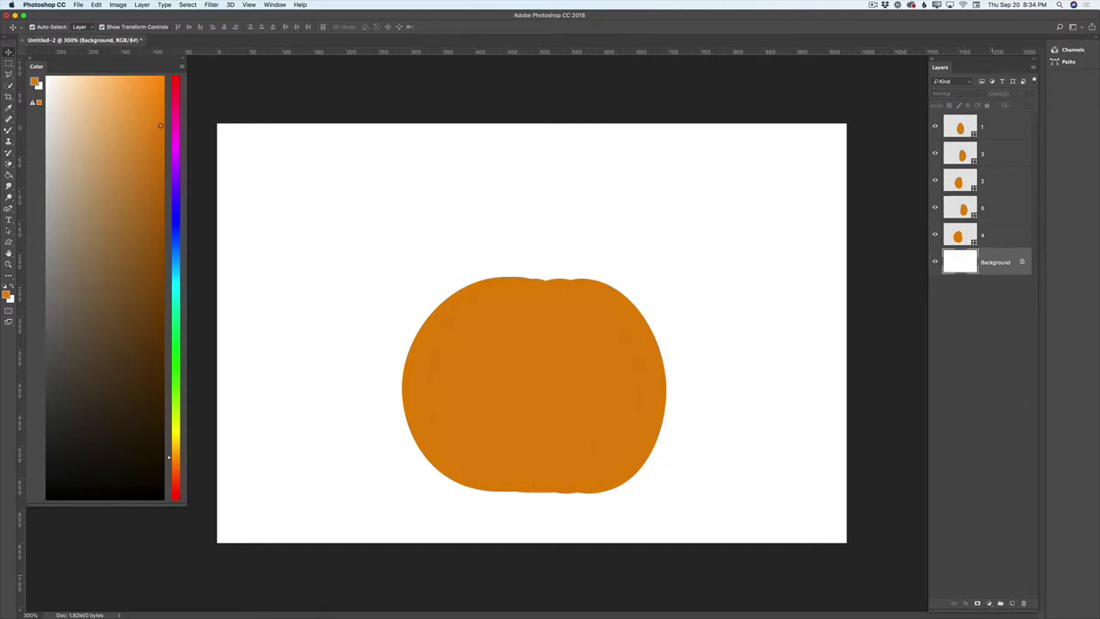
{"action": "left_click", "coordinate": [1012, 602]}
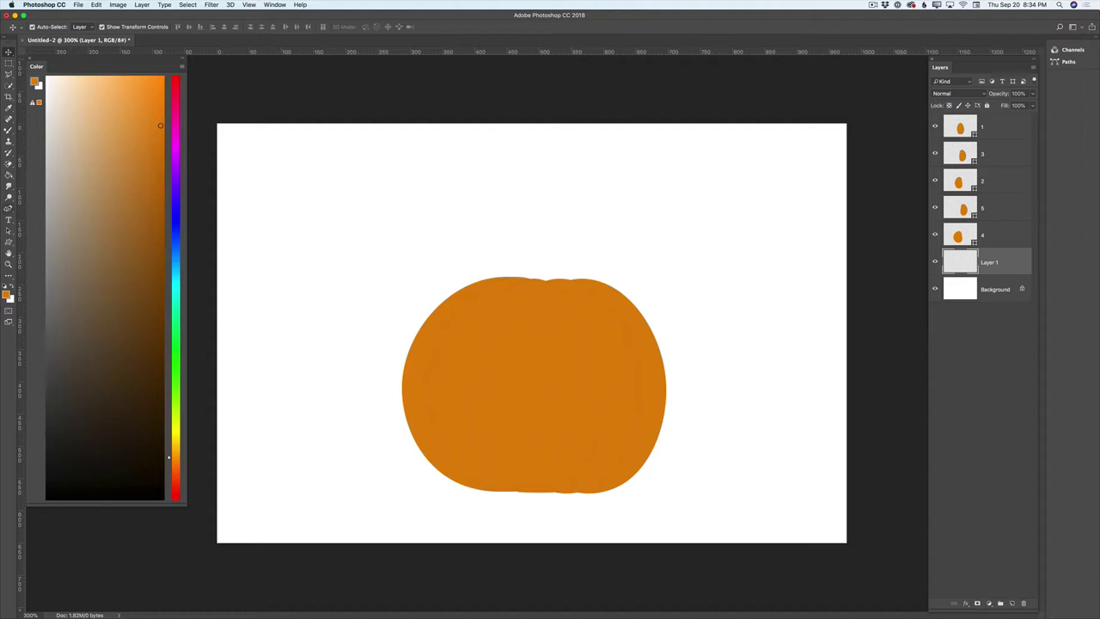
{"action": "left_click", "coordinate": [9, 208]}
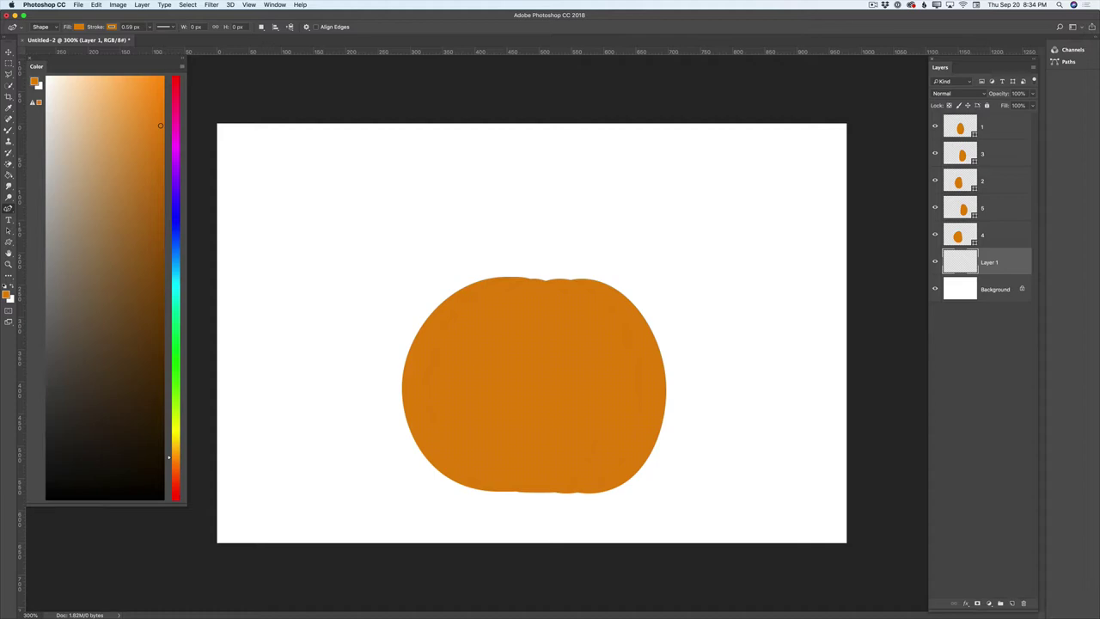
{"action": "left_click", "coordinate": [78, 26]}
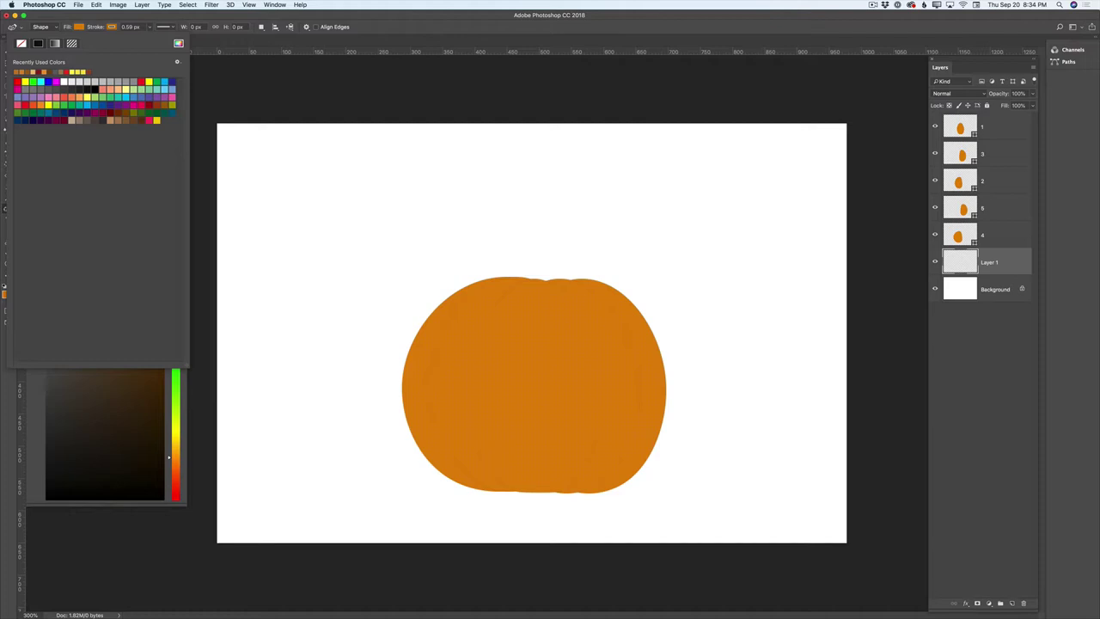
{"action": "left_click", "coordinate": [33, 112]}
{"action": "left_click", "coordinate": [111, 26]}
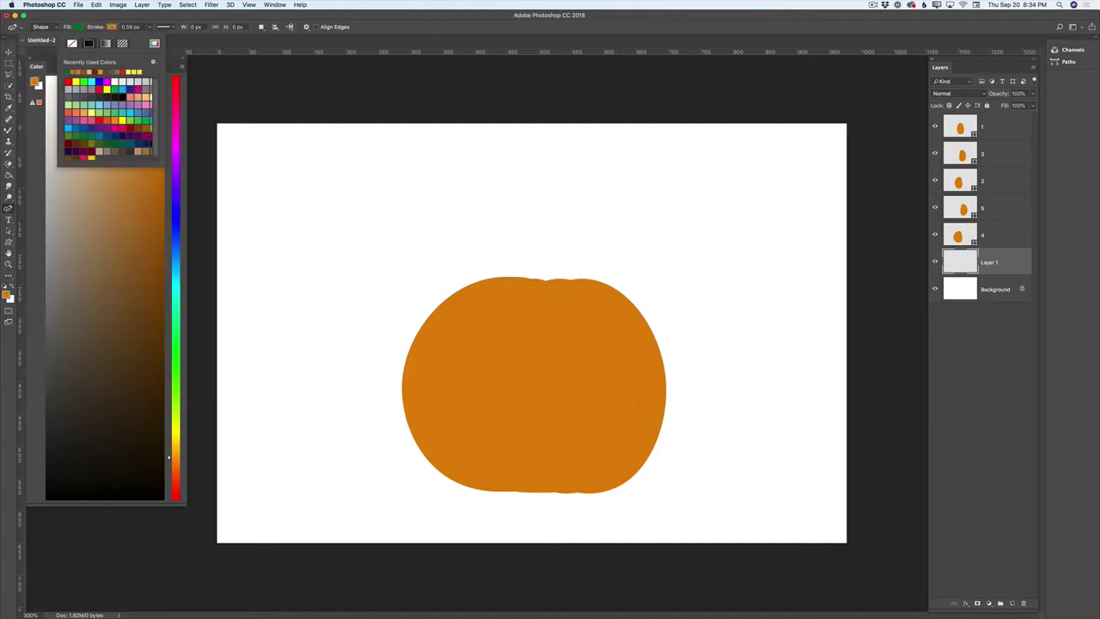
{"action": "left_click", "coordinate": [75, 136]}
Draw a curved green stem rising from the pumpkin's top with the Curvature Pen, about 70 px wide and 137 px high.
{"action": "left_click", "coordinate": [521, 228]}
{"action": "left_click", "coordinate": [536, 250]}
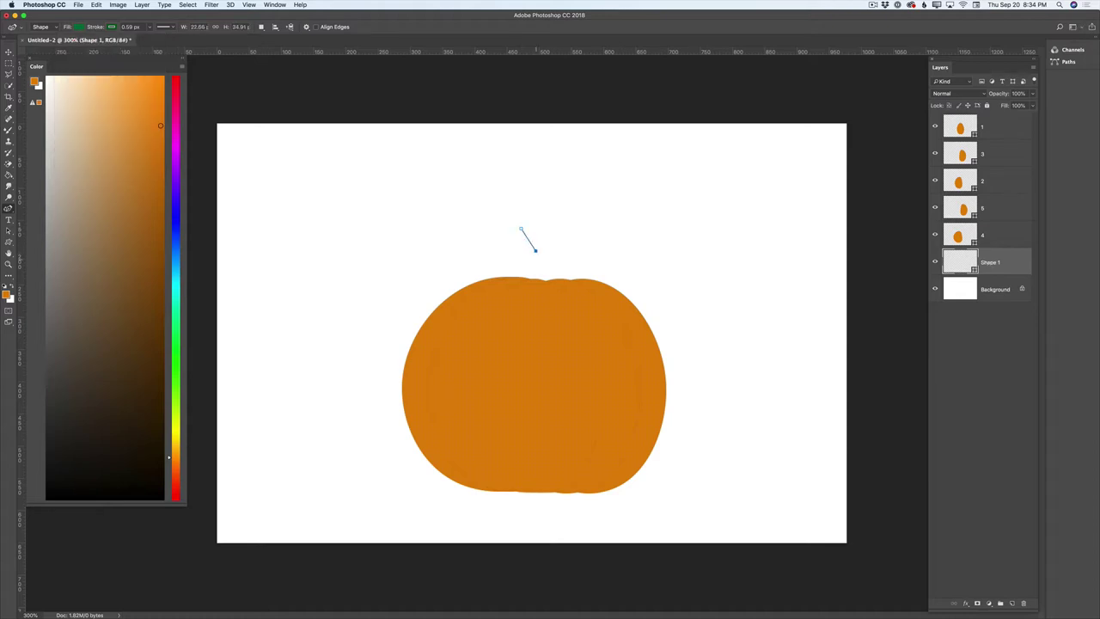
{"action": "left_click", "coordinate": [535, 274]}
{"action": "left_click", "coordinate": [526, 279]}
{"action": "left_click", "coordinate": [521, 229]}
{"action": "left_click", "coordinate": [538, 291]}
{"action": "left_click", "coordinate": [561, 289]}
{"action": "left_click_drag", "start_coordinate": [551, 273], "coordinate": [545, 205]}
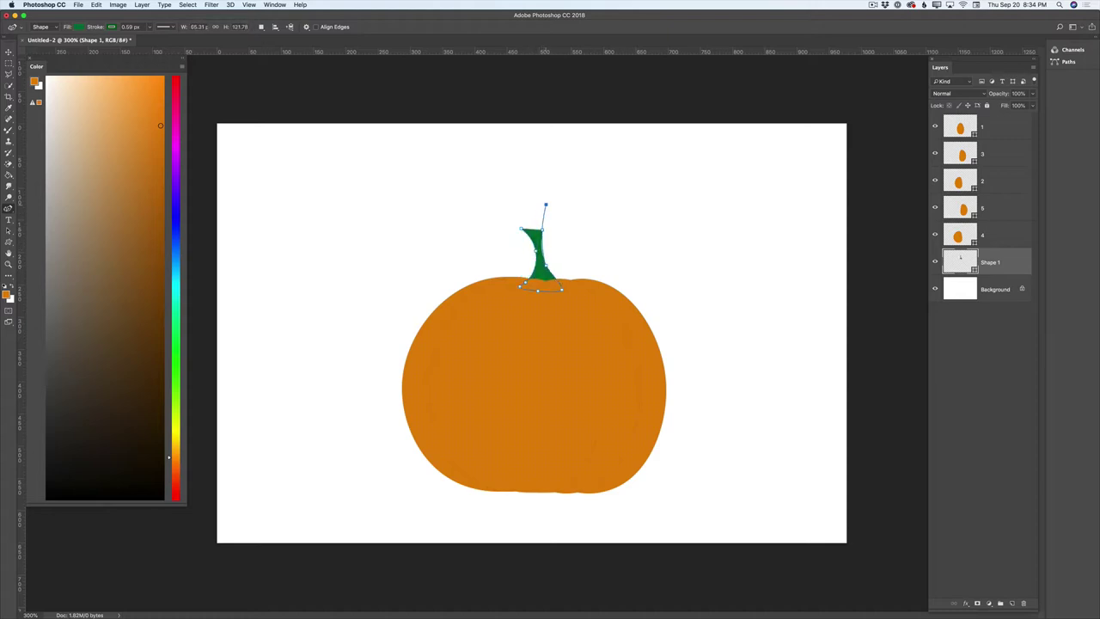
{"action": "left_click", "coordinate": [529, 209]}
{"action": "left_click", "coordinate": [522, 229]}
{"action": "left_click_drag", "start_coordinate": [528, 208], "coordinate": [516, 211]}
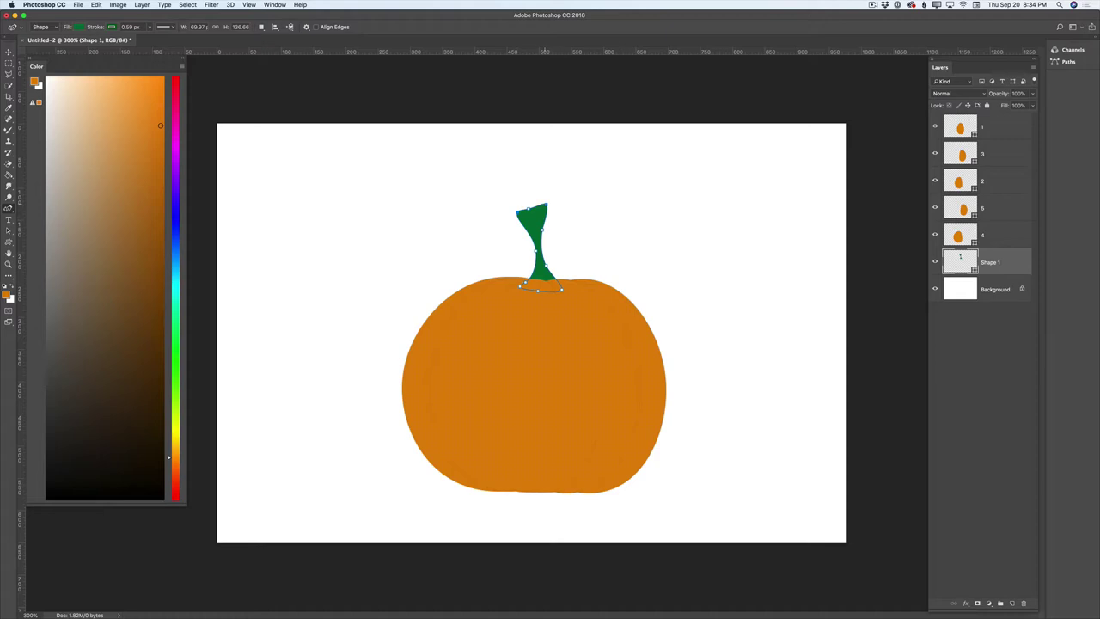
Reshape the stem's path to about 107 by 154 px, raising its slanted tip and widening its base.
{"action": "left_click_drag", "start_coordinate": [528, 208], "coordinate": [550, 192]}
{"action": "left_click_drag", "start_coordinate": [543, 230], "coordinate": [521, 207]}
{"action": "left_click_drag", "start_coordinate": [525, 282], "coordinate": [573, 290]}
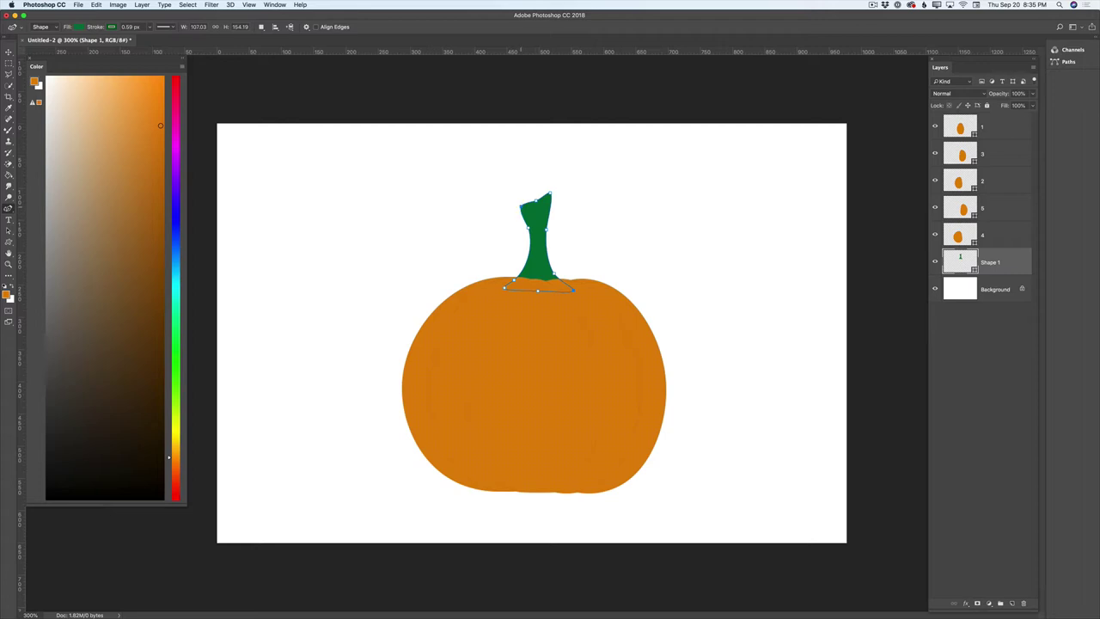
{"action": "double_click", "coordinate": [521, 206]}
Rename the stem's layer as 6.
{"action": "double_click", "coordinate": [992, 262]}
{"action": "type", "text": "6"}
{"action": "key", "text": "Return"}
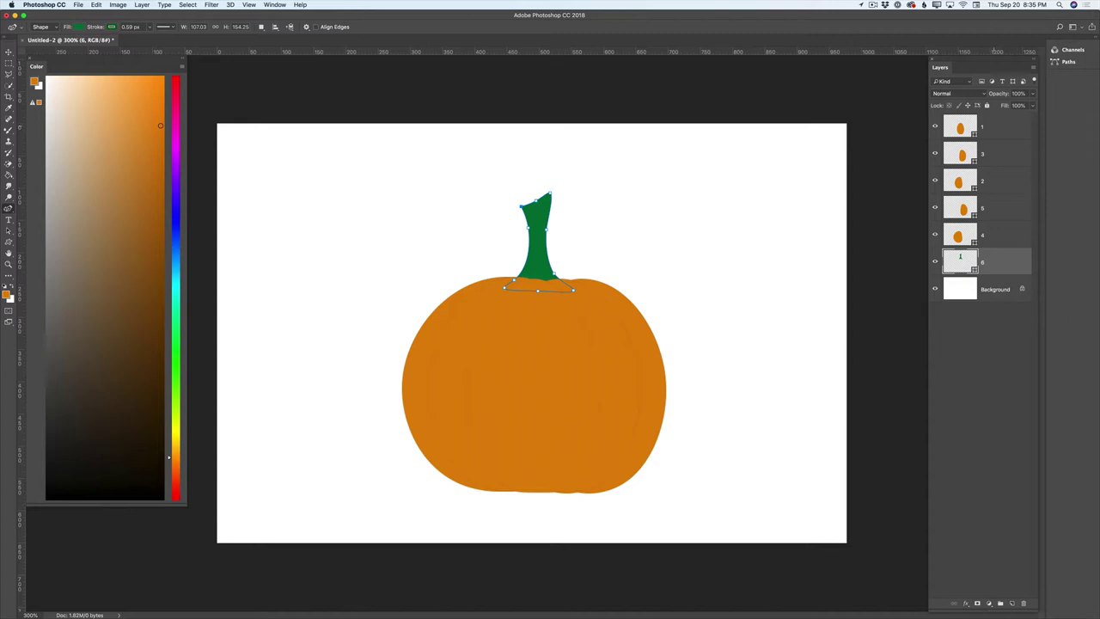
Add a new layer above layer 1 and set the Curvature Pen to a light orange fill with no stroke.
{"action": "left_click", "coordinate": [994, 126]}
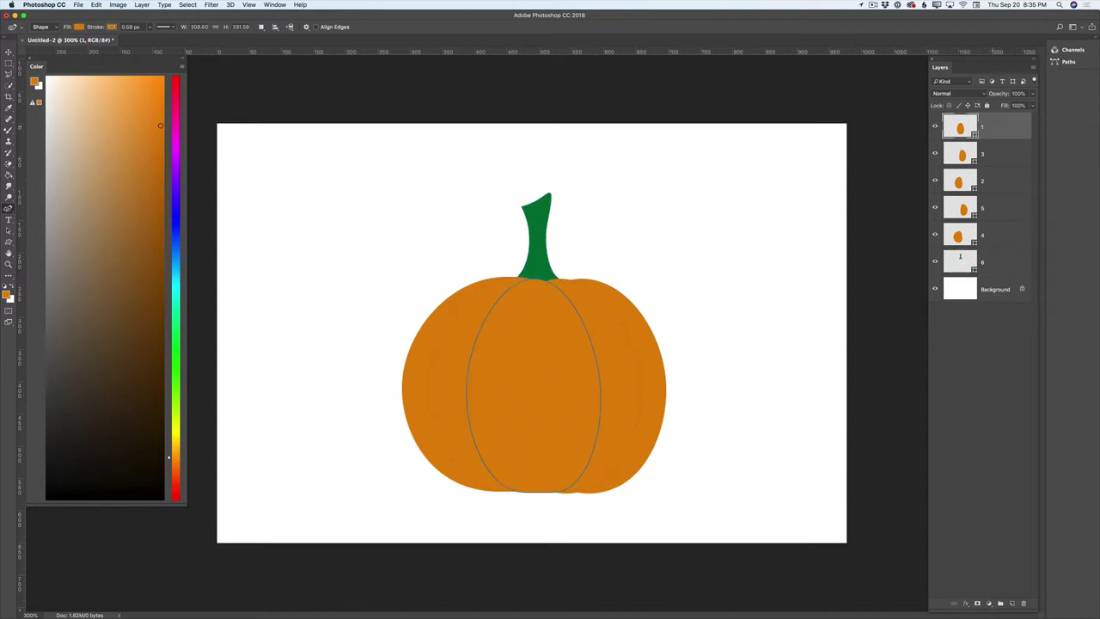
{"action": "left_click", "coordinate": [1012, 602]}
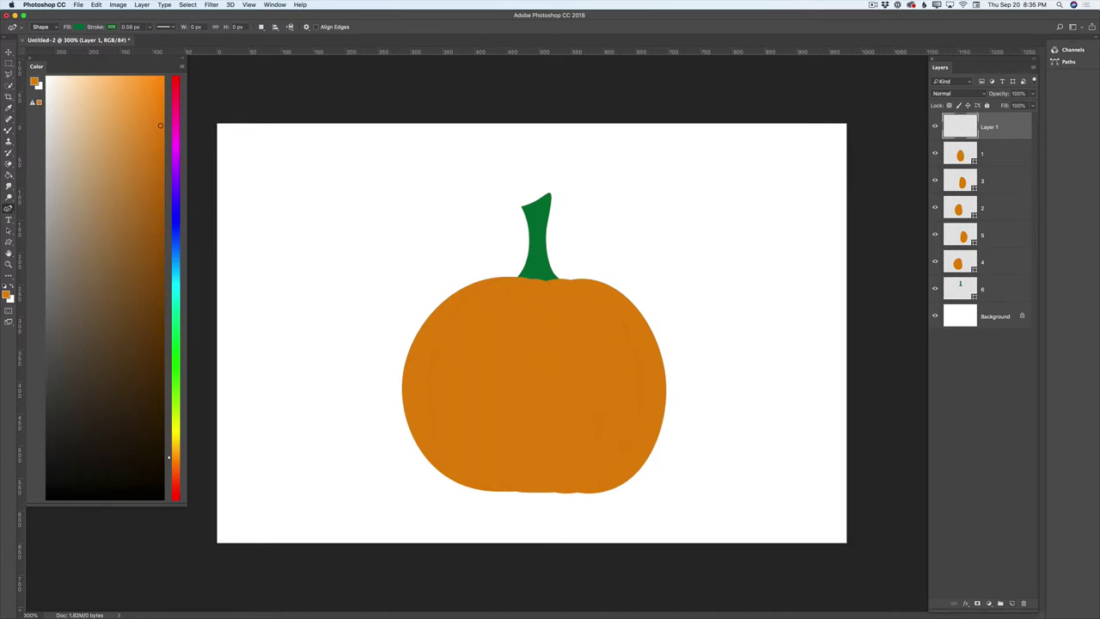
{"action": "left_click", "coordinate": [78, 27]}
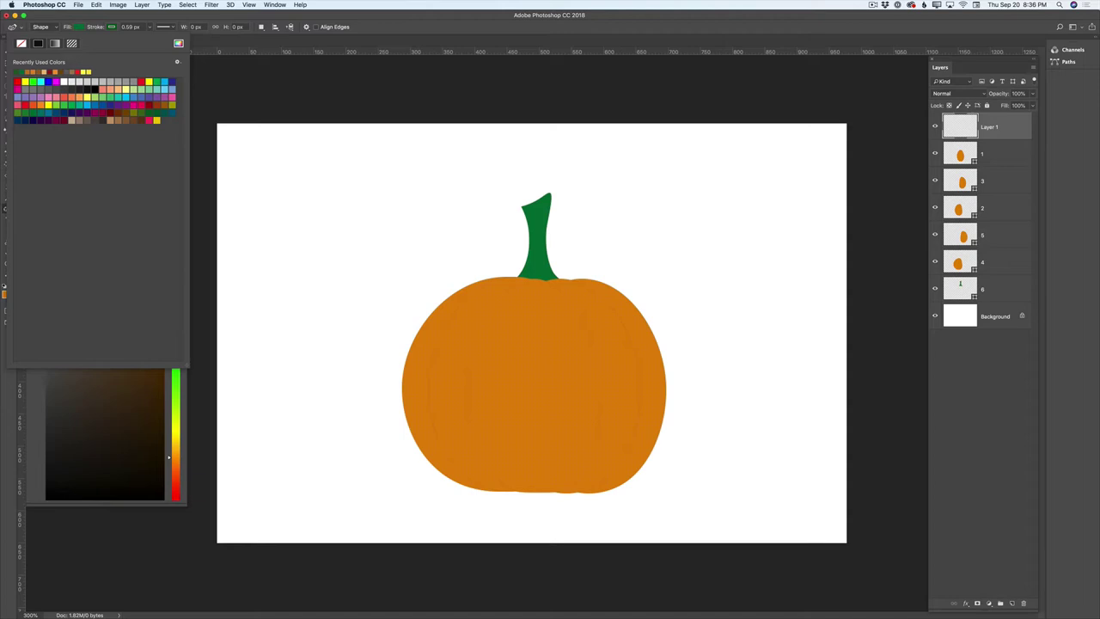
{"action": "left_click", "coordinate": [43, 72]}
{"action": "left_click", "coordinate": [112, 27]}
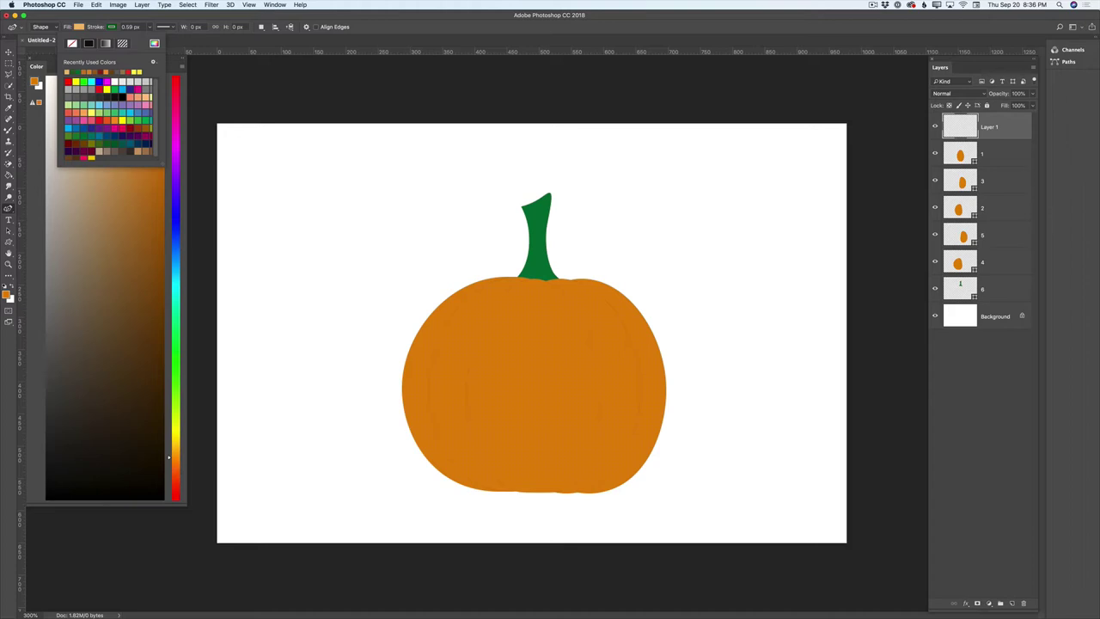
{"action": "left_click", "coordinate": [71, 43]}
Draw a light orange crescent highlight along the upper left edge of the pumpkin's centre segment.
{"action": "left_click", "coordinate": [534, 282]}
{"action": "left_click", "coordinate": [498, 311]}
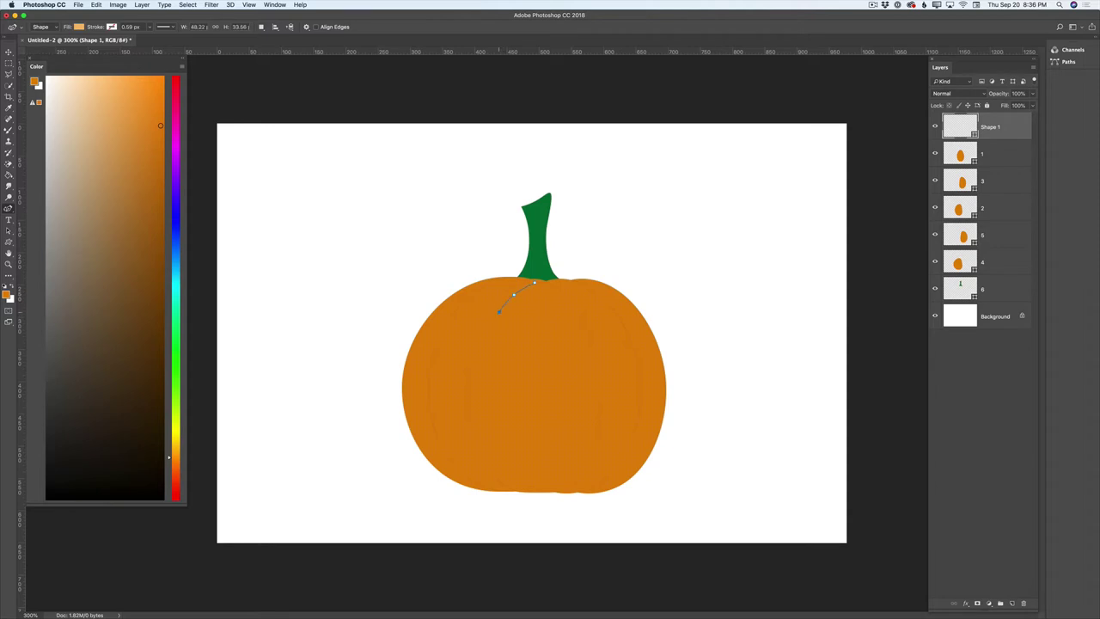
{"action": "left_click", "coordinate": [492, 340]}
{"action": "left_click", "coordinate": [490, 347]}
{"action": "left_click", "coordinate": [501, 327]}
{"action": "left_click", "coordinate": [510, 311]}
{"action": "left_click", "coordinate": [536, 282]}
{"action": "left_click_drag", "start_coordinate": [540, 282], "coordinate": [500, 326]}
Refine the highlight's anchor points into a tapered crescent along the centre segment and lower its layer opacity.
{"action": "double_click", "coordinate": [490, 347]}
{"action": "left_click_drag", "start_coordinate": [494, 339], "coordinate": [499, 343]}
{"action": "key", "text": "Delete"}
{"action": "left_click_drag", "start_coordinate": [490, 348], "coordinate": [508, 307]}
{"action": "key", "text": "BackSpace"}
{"action": "left_click_drag", "start_coordinate": [493, 317], "coordinate": [478, 349]}
{"action": "left_click", "coordinate": [1032, 93]}
{"action": "left_click_drag", "start_coordinate": [1034, 105], "coordinate": [1010, 105]}
On a new layer, draw a highlight about 100 by 77 px on the upper right segment and set its opacity to 33%.
{"action": "key", "text": "super+shift+alt+n"}
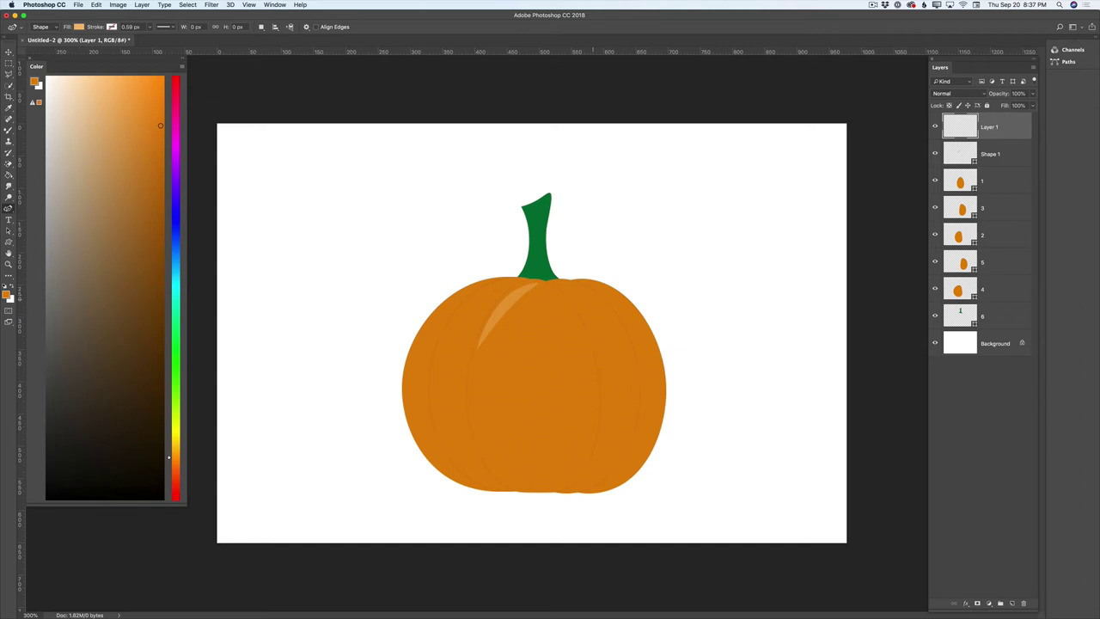
{"action": "left_click", "coordinate": [557, 280]}
{"action": "left_click", "coordinate": [584, 287]}
{"action": "left_click", "coordinate": [610, 313]}
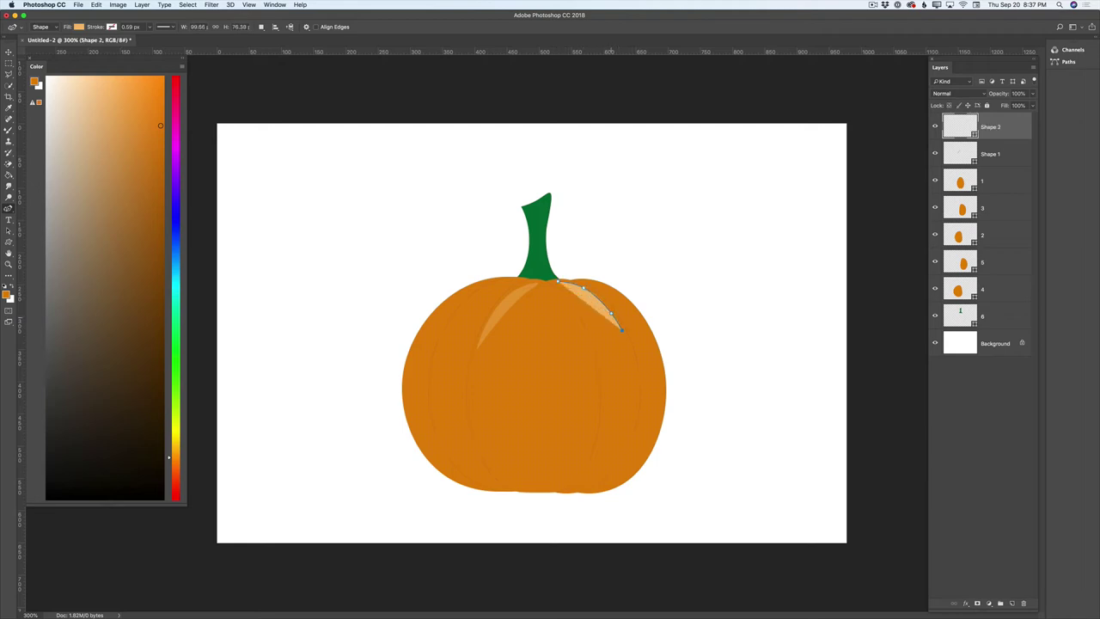
{"action": "left_click", "coordinate": [622, 330]}
{"action": "left_click", "coordinate": [582, 294]}
{"action": "left_click", "coordinate": [558, 282]}
{"action": "left_click", "coordinate": [1033, 105]}
{"action": "left_click_drag", "start_coordinate": [1017, 105], "coordinate": [1003, 105]}
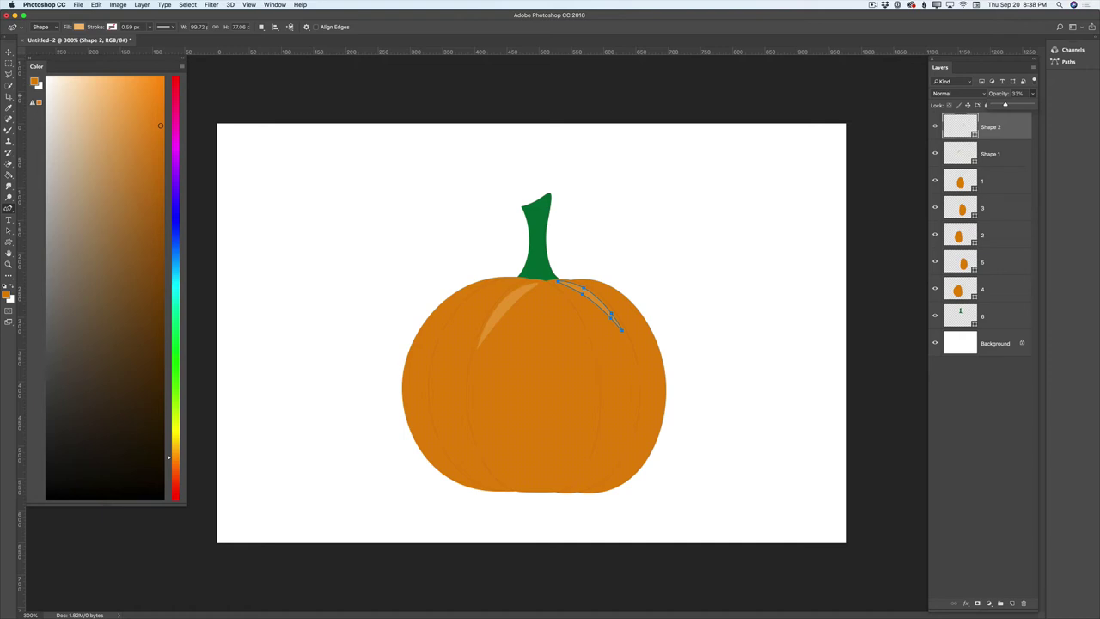
{"action": "left_click", "coordinate": [1030, 94]}
On a new layer, draw a highlight about 121 px wide along layer 2's upper left edge and lower its opacity to about 35%.
{"action": "left_click", "coordinate": [1012, 602]}
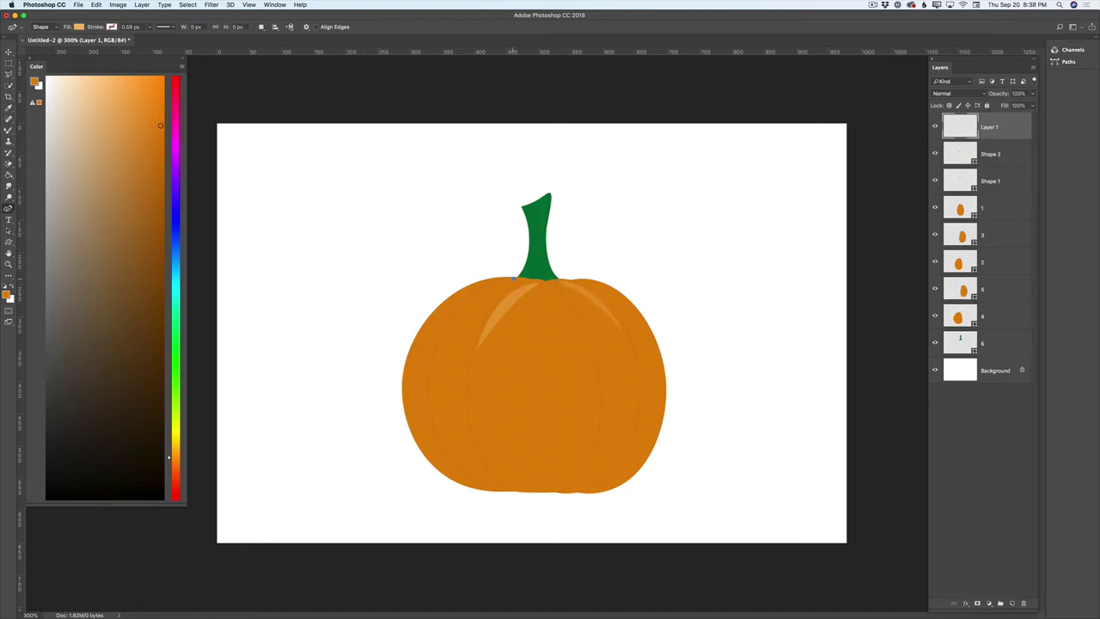
{"action": "left_click", "coordinate": [487, 288]}
{"action": "left_click", "coordinate": [460, 312]}
{"action": "left_click", "coordinate": [441, 348]}
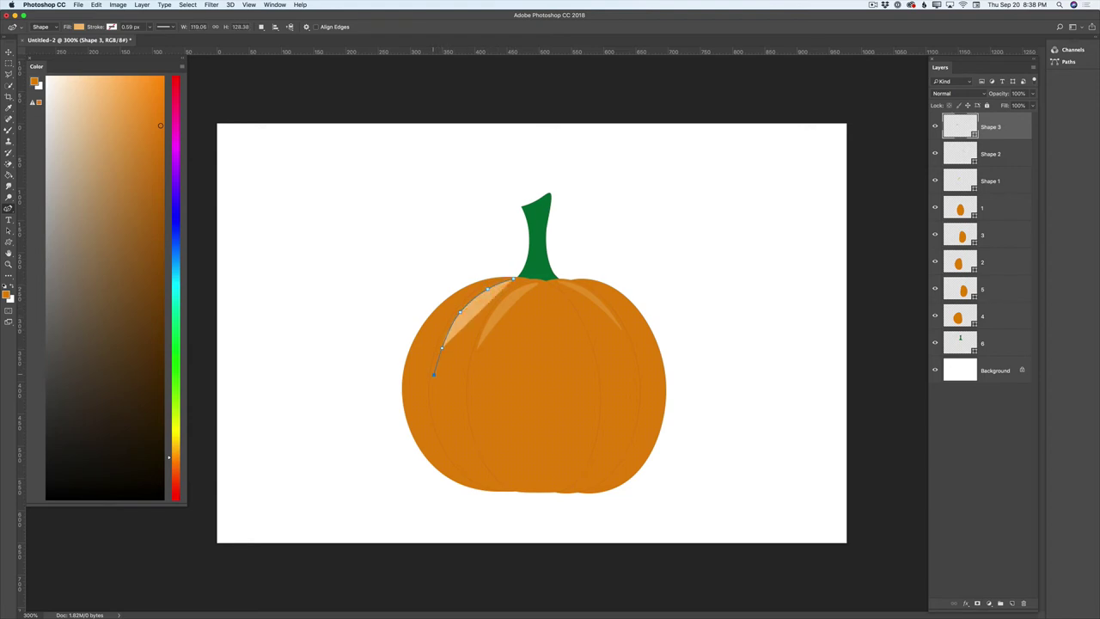
{"action": "left_click", "coordinate": [436, 379]}
{"action": "left_click", "coordinate": [480, 300]}
{"action": "left_click", "coordinate": [513, 279]}
{"action": "left_click", "coordinate": [1033, 93]}
{"action": "left_click_drag", "start_coordinate": [1032, 104], "coordinate": [1006, 104]}
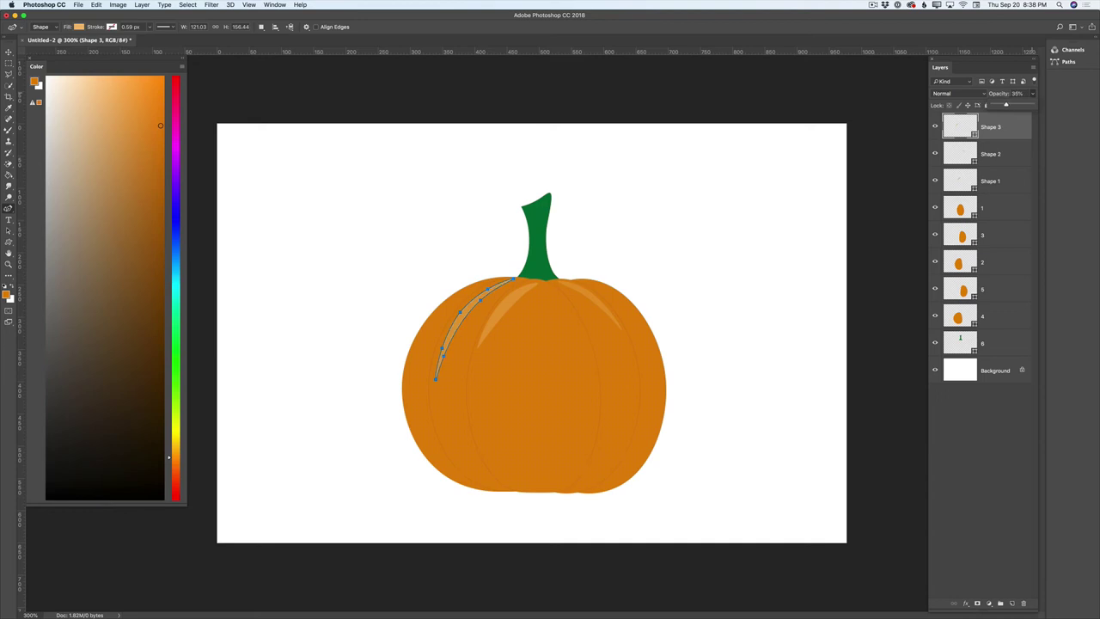
Add a new layer above the three highlights and set the Curvature Pen's fill to dark brown.
{"action": "left_click", "coordinate": [1012, 603]}
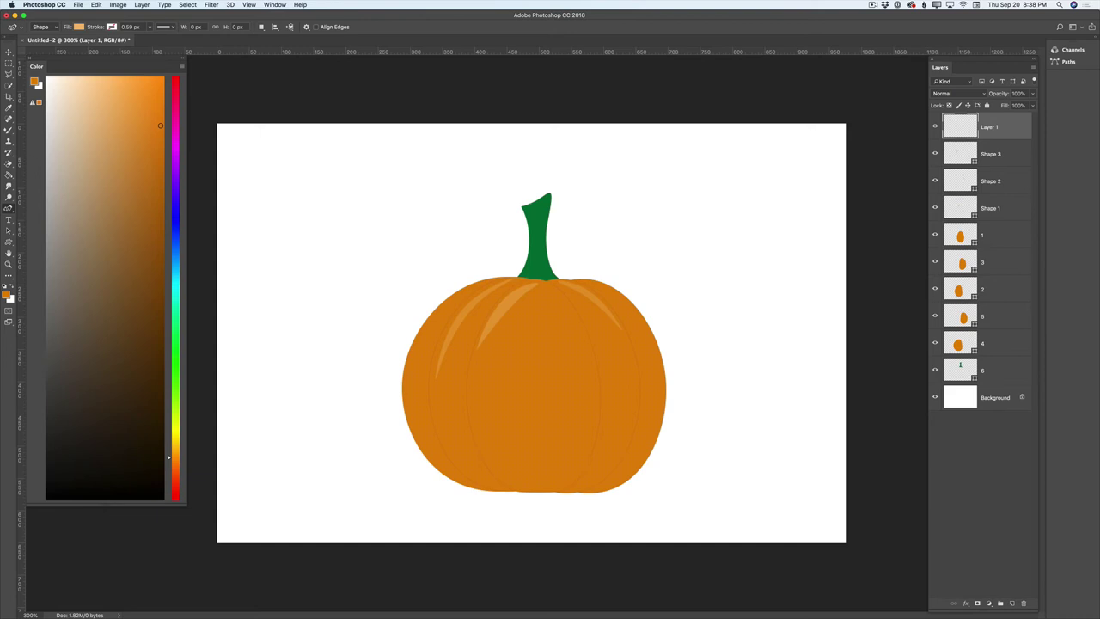
{"action": "left_click", "coordinate": [78, 27]}
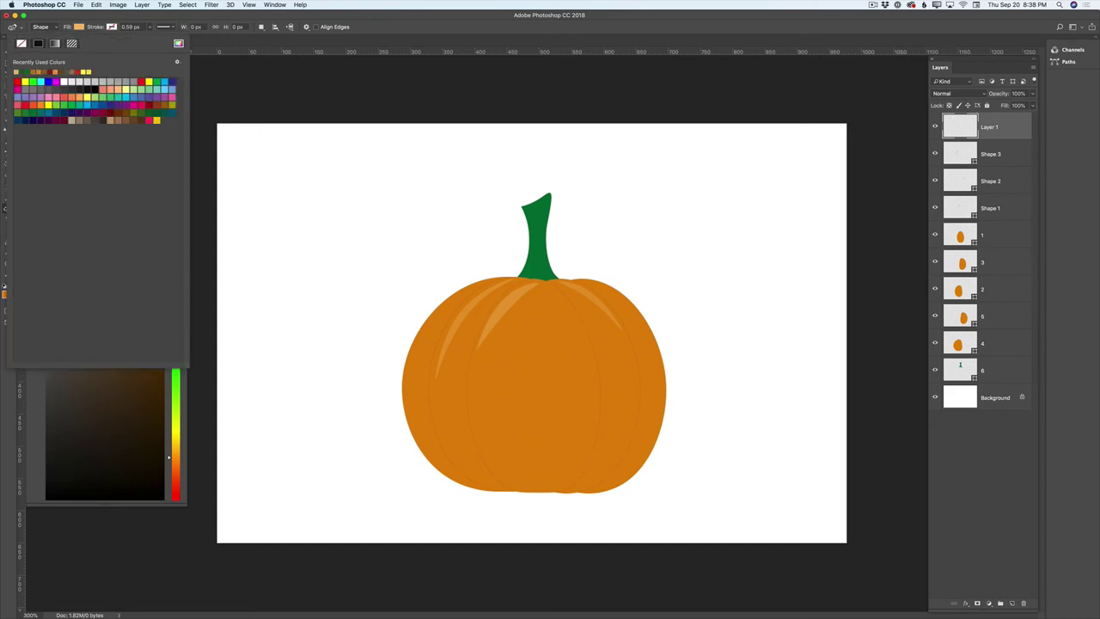
{"action": "left_click", "coordinate": [43, 72]}
Draw a thin brown shadow crescent along the centre segment's lower left edge and reduce its layer opacity.
{"action": "left_click", "coordinate": [491, 466]}
{"action": "left_click", "coordinate": [505, 480]}
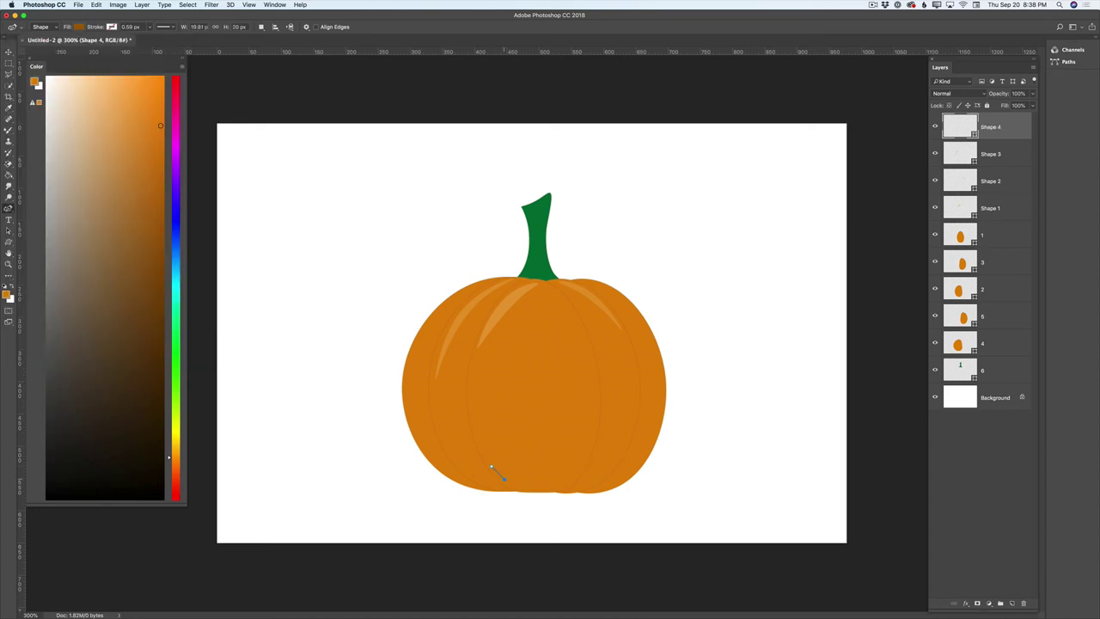
{"action": "left_click", "coordinate": [508, 482]}
{"action": "left_click", "coordinate": [521, 487]}
{"action": "left_click", "coordinate": [530, 488]}
{"action": "left_click", "coordinate": [518, 483]}
{"action": "left_click", "coordinate": [492, 467]}
{"action": "left_click", "coordinate": [1033, 94]}
{"action": "left_click_drag", "start_coordinate": [1033, 105], "coordinate": [1006, 105]}
On a new layer, draw a brown shadow crescent along the centre segment's lower right edge and set its opacity to 41%.
{"action": "key", "text": "alt+shift+super+n"}
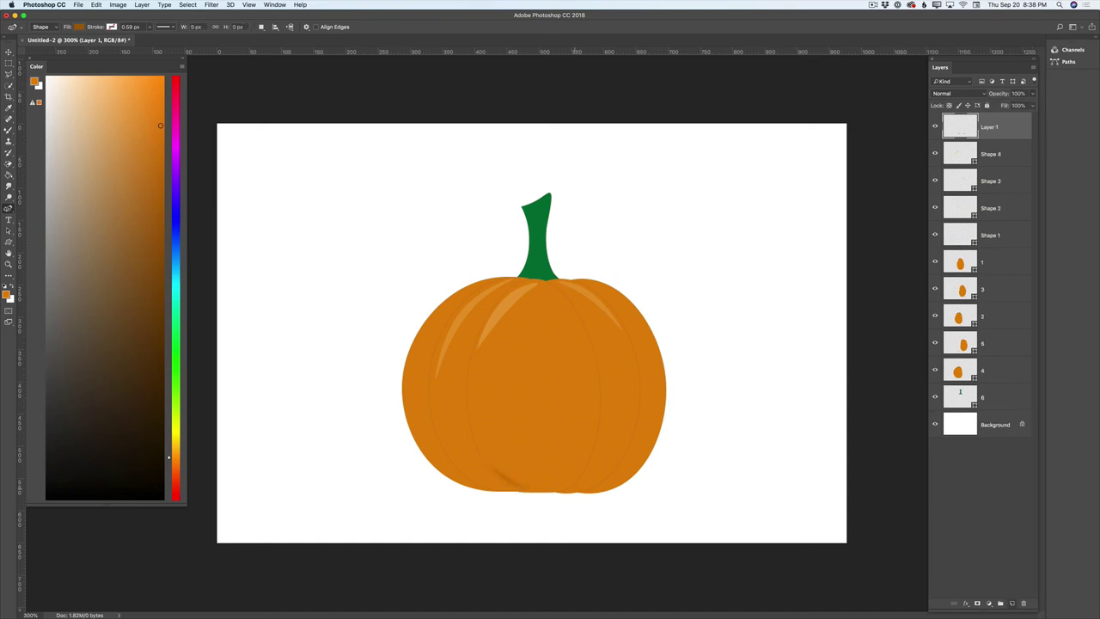
{"action": "left_click", "coordinate": [543, 488]}
{"action": "left_click", "coordinate": [560, 485]}
{"action": "left_click", "coordinate": [574, 471]}
{"action": "left_click", "coordinate": [584, 454]}
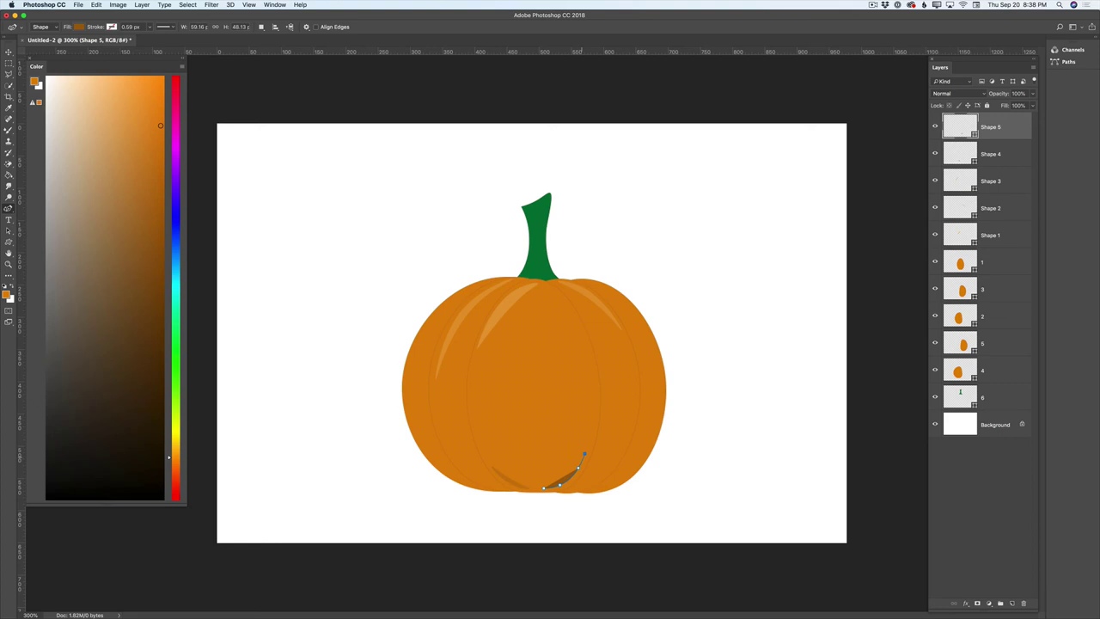
{"action": "left_click", "coordinate": [576, 465]}
{"action": "left_click", "coordinate": [562, 480]}
{"action": "left_click", "coordinate": [1032, 92]}
{"action": "left_click_drag", "start_coordinate": [1032, 104], "coordinate": [1016, 104]}
Switch to the Move tool and select the Background layer.
{"action": "key", "text": "v"}
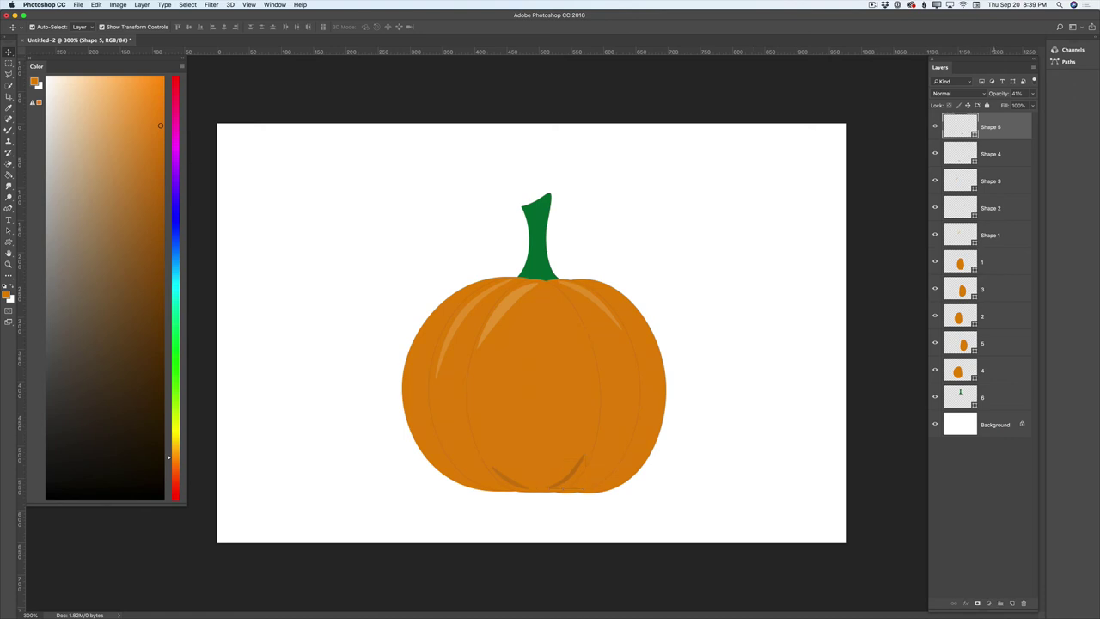
{"action": "left_click", "coordinate": [995, 425]}
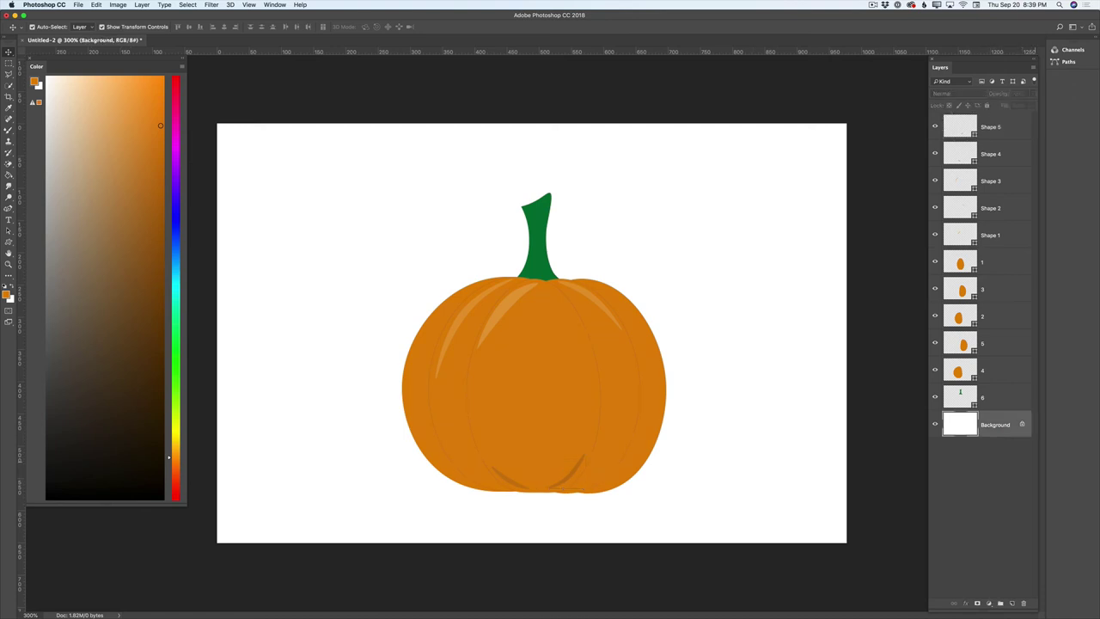